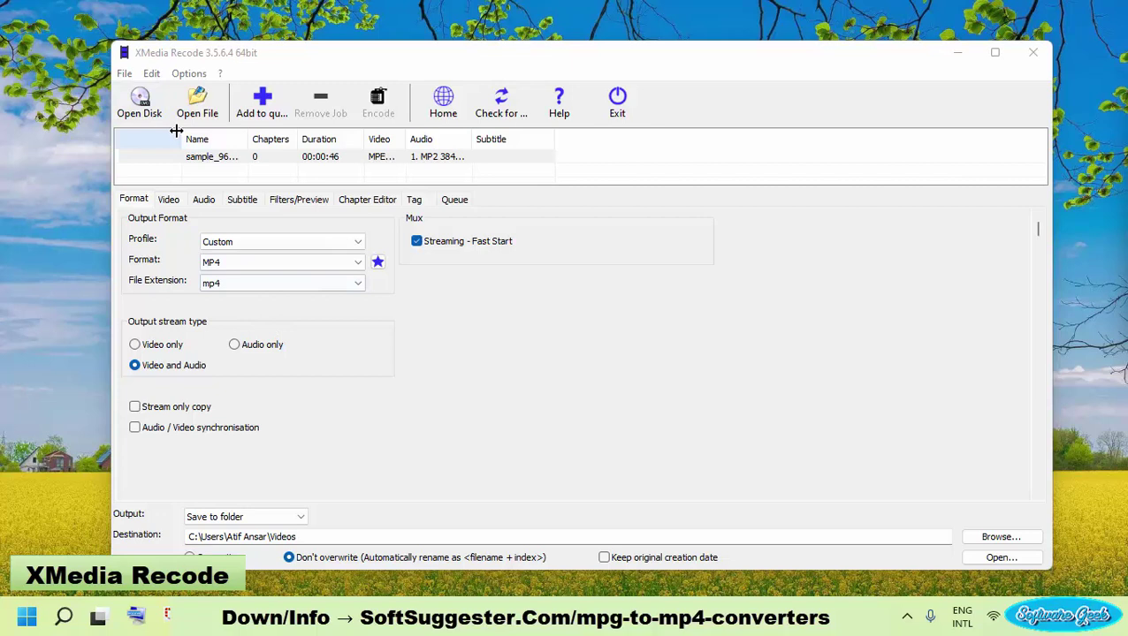
pyautogui.click(187, 74)
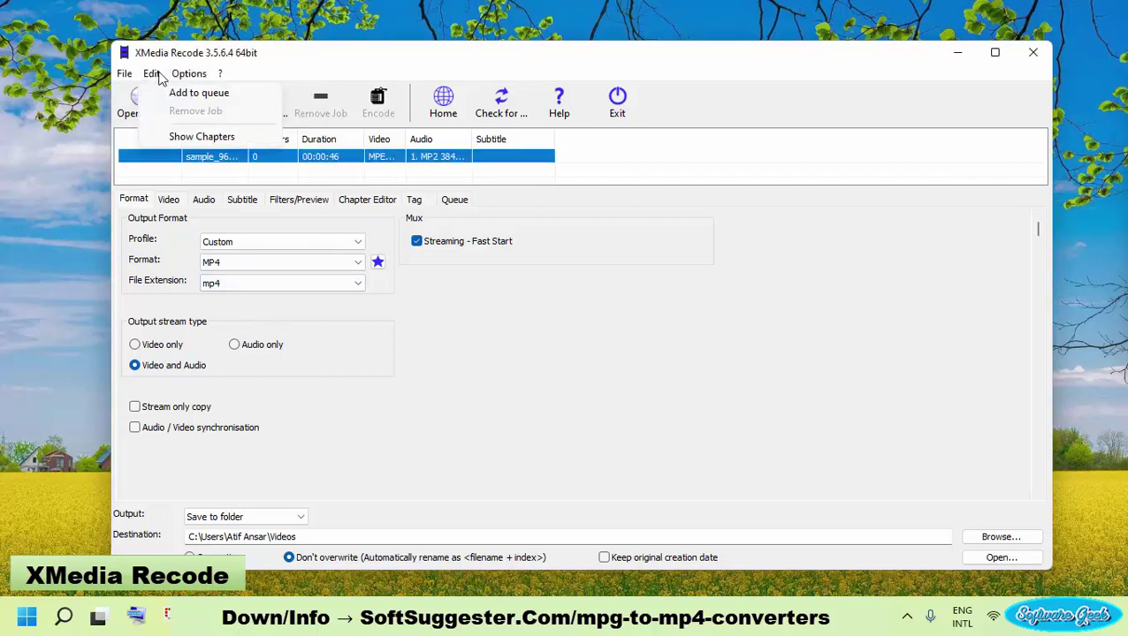
pyautogui.moveTo(189, 73)
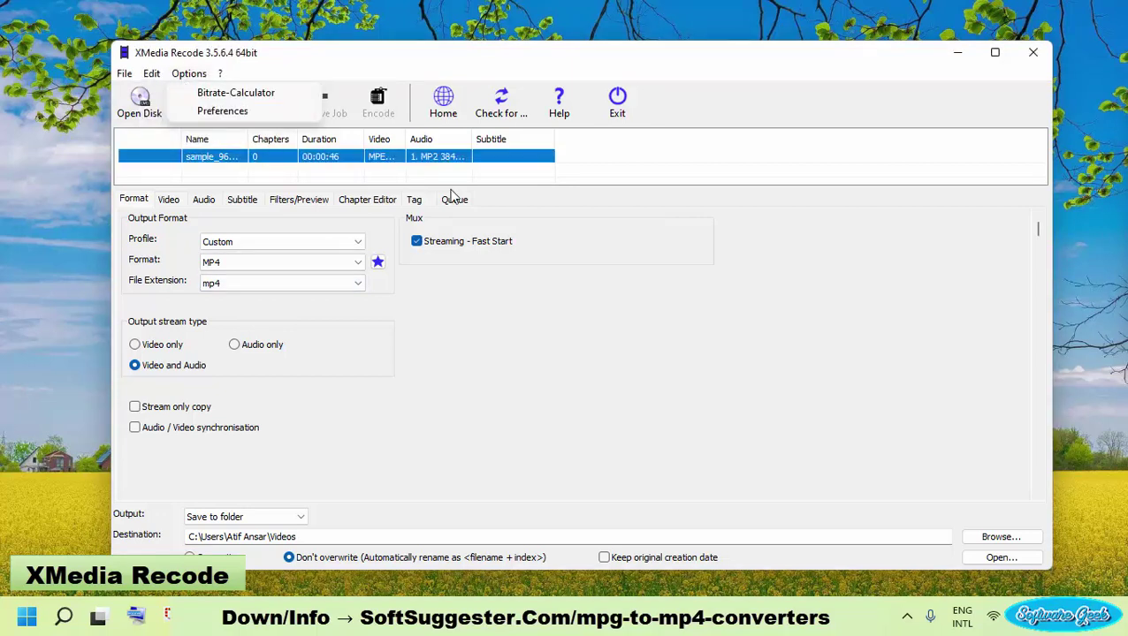
pyautogui.click(500, 189)
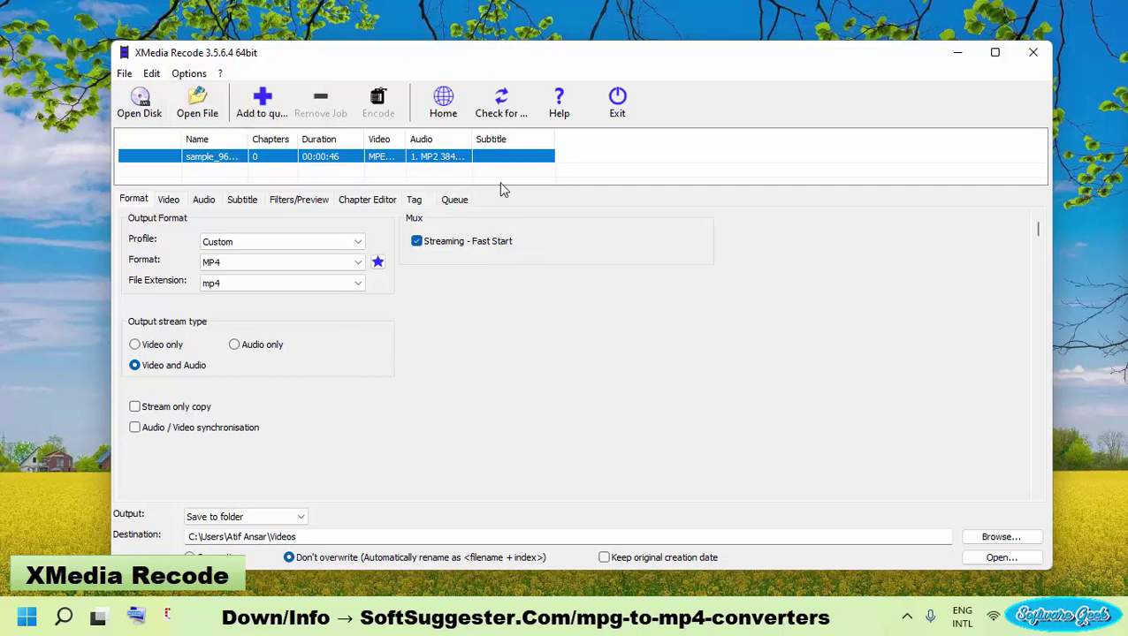
pyautogui.click(500, 181)
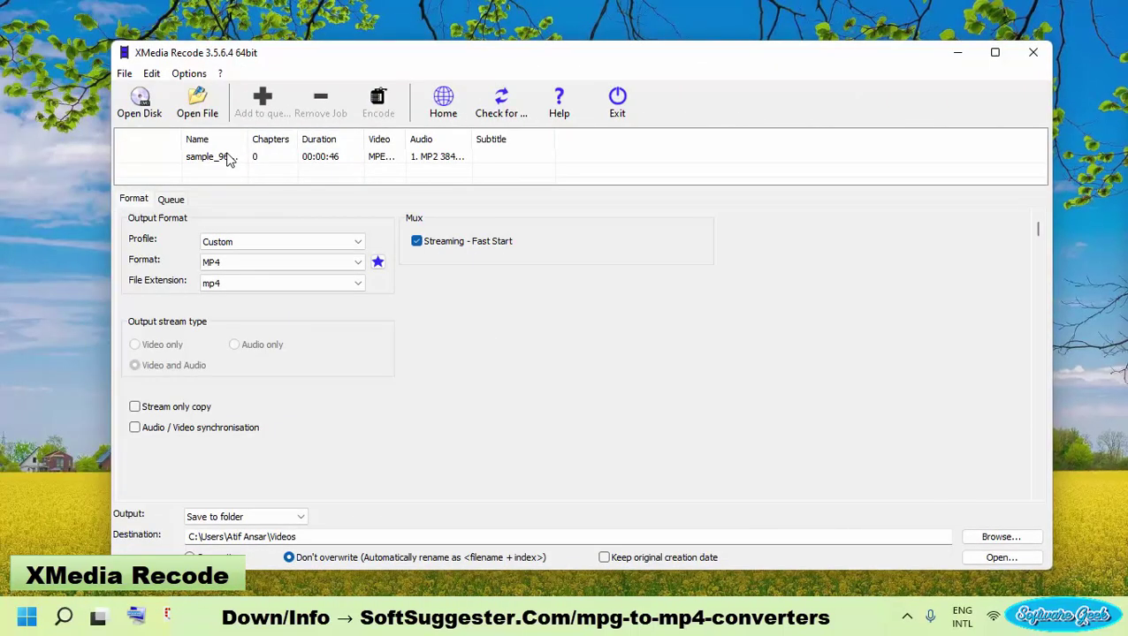
# Step: Select the loaded sample video and examine the list of available output formats, keeping MP4
pyautogui.click(227, 158)
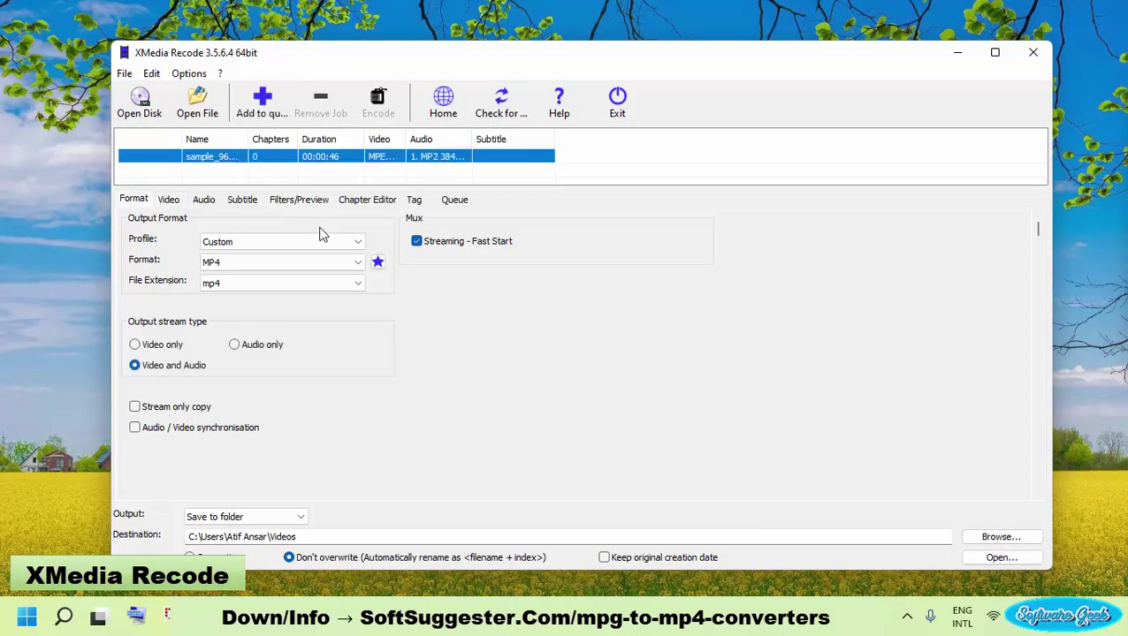
pyautogui.click(326, 262)
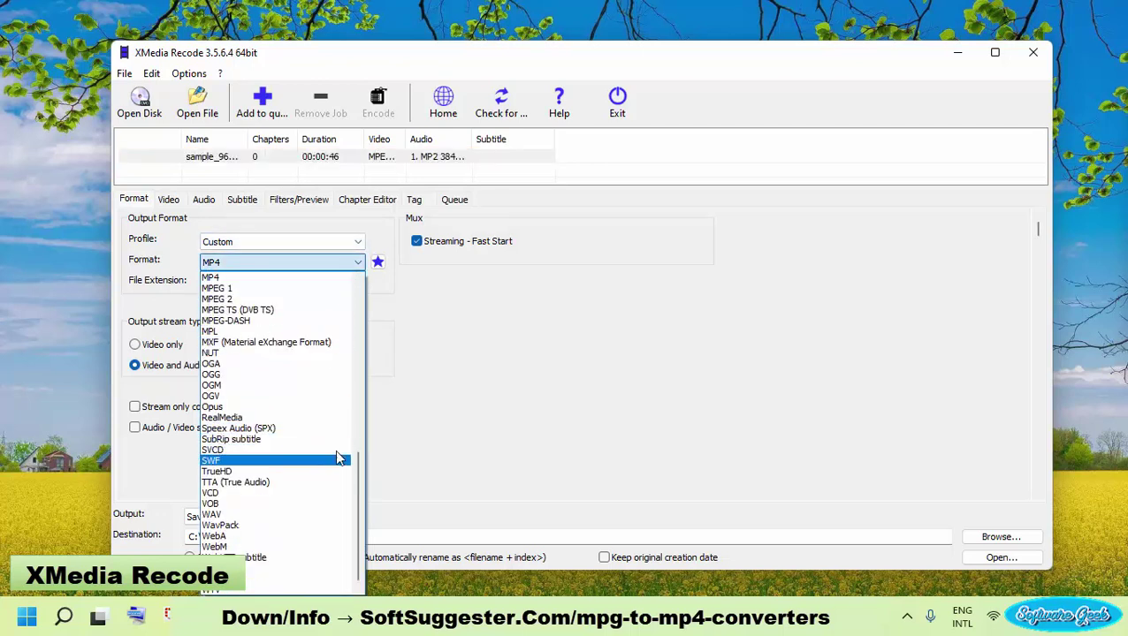
pyautogui.scroll(3, 335, 449)
pyautogui.click(619, 219)
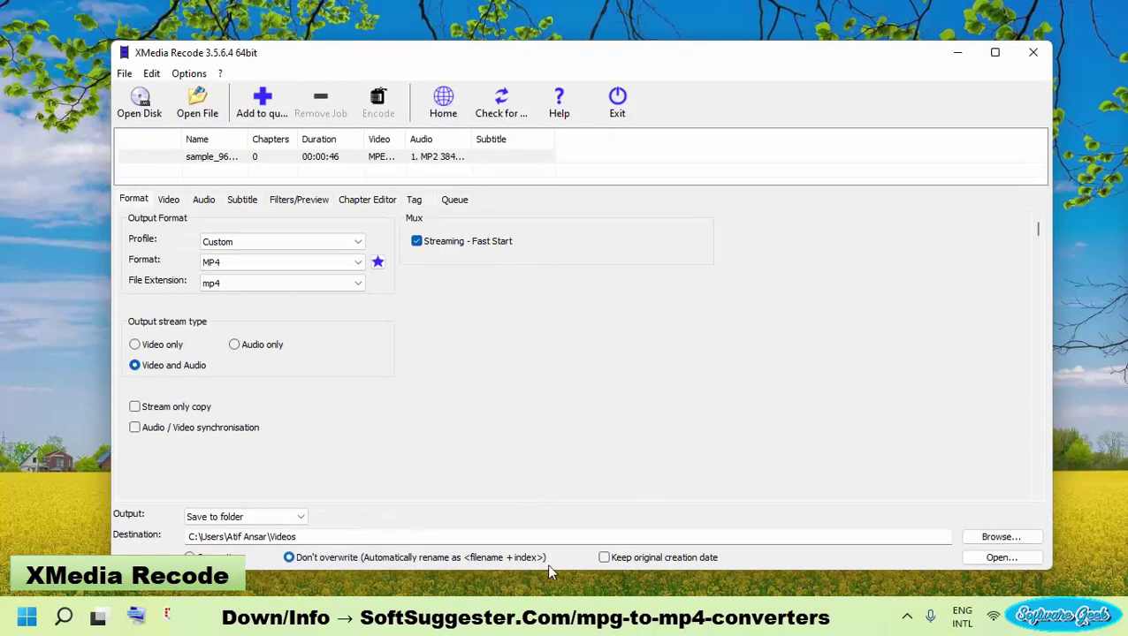
pyautogui.click(209, 159)
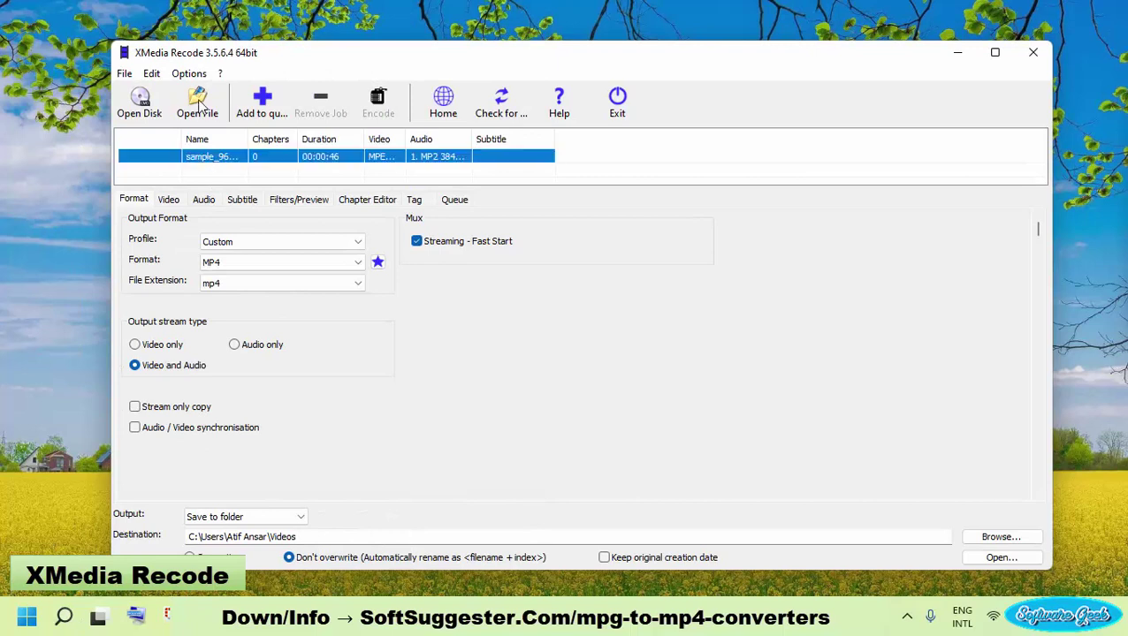
pyautogui.click(265, 262)
pyautogui.click(266, 262)
pyautogui.click(266, 262)
pyautogui.click(265, 263)
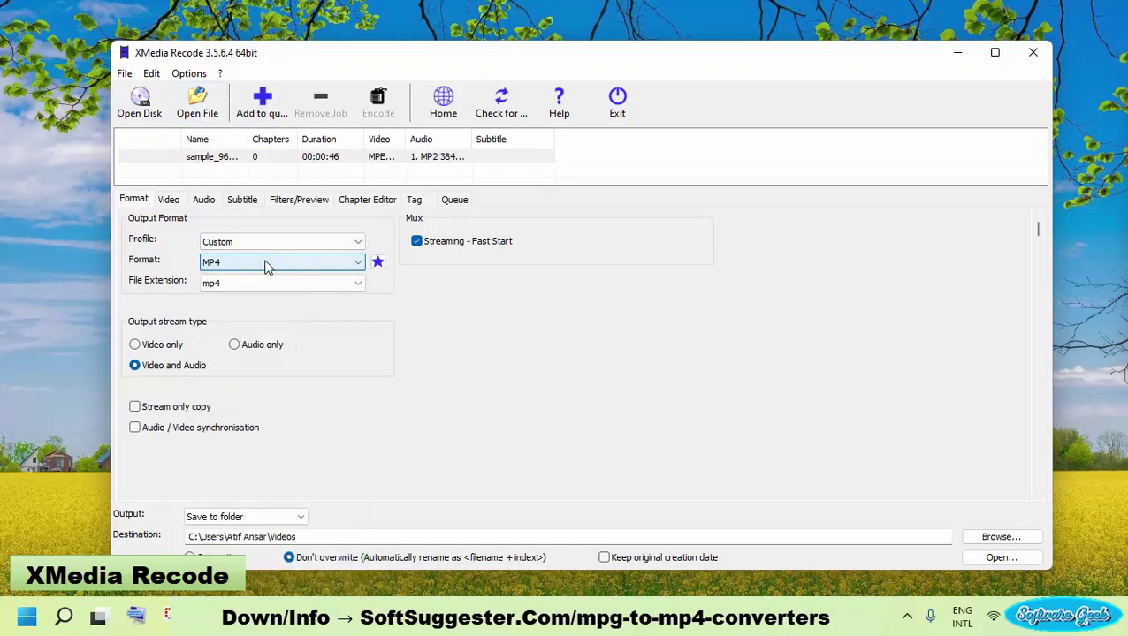
# Step: Examine the video, audio, subtitle, filter and chapter settings for the sample video's MP4 conversion
pyautogui.click(169, 199)
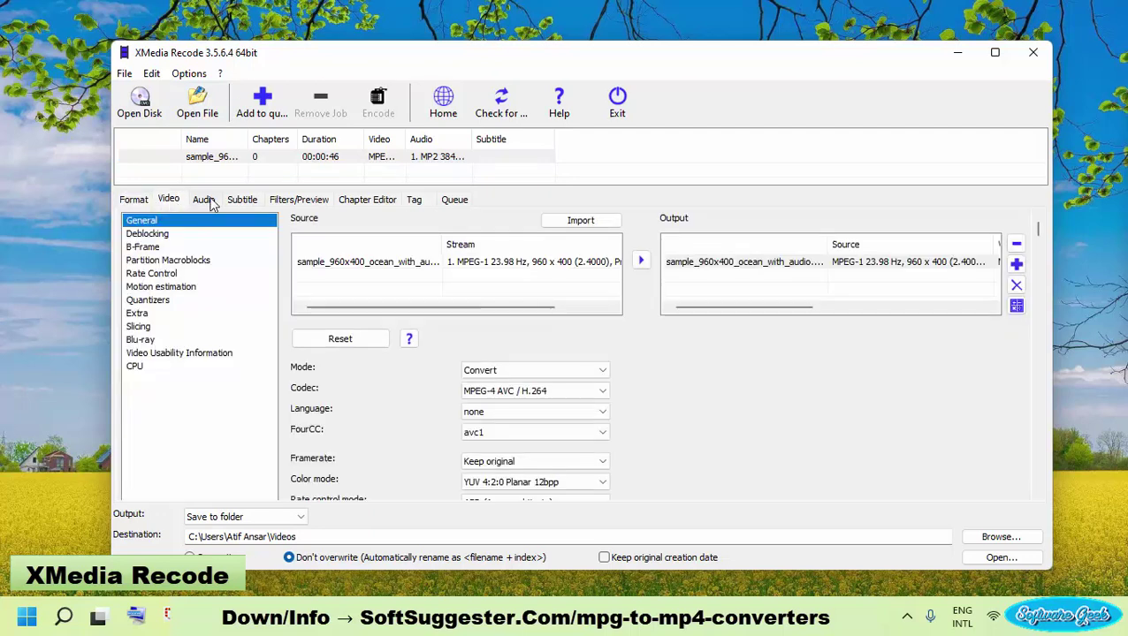
pyautogui.click(204, 201)
pyautogui.click(134, 201)
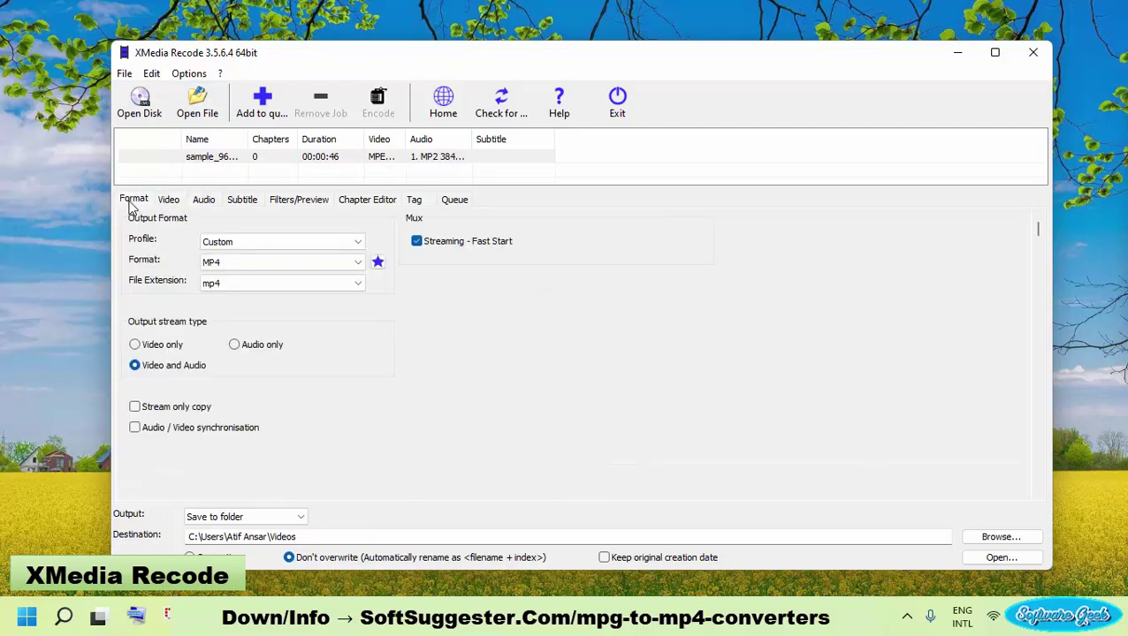
pyautogui.click(259, 203)
pyautogui.click(300, 201)
pyautogui.click(358, 201)
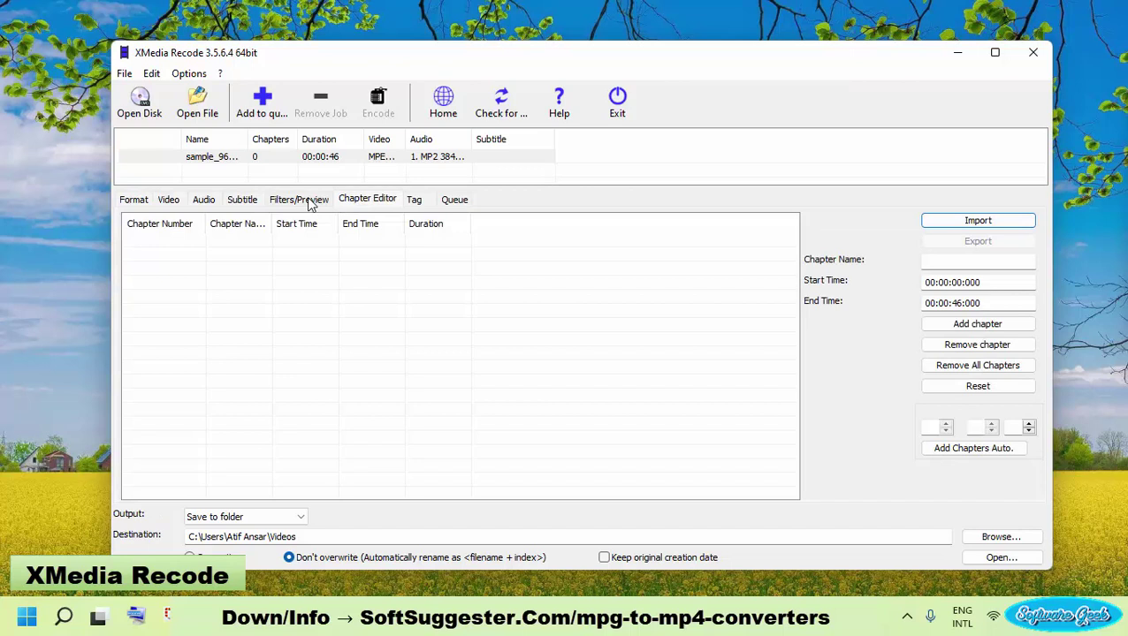
pyautogui.click(309, 200)
pyautogui.click(247, 203)
pyautogui.click(168, 199)
pyautogui.click(143, 201)
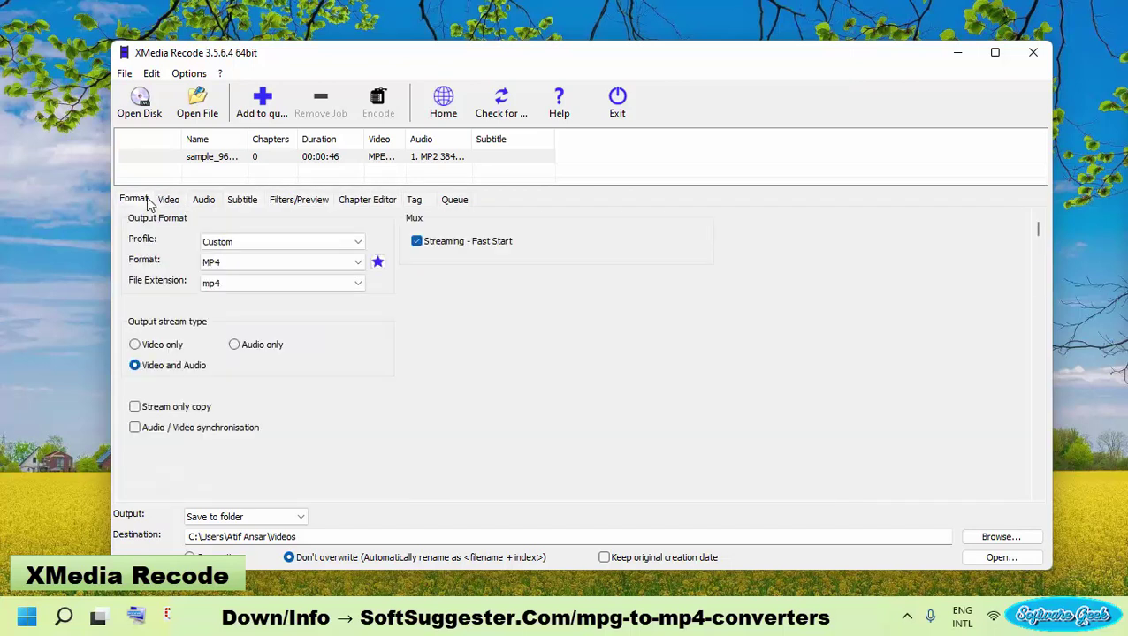
pyautogui.click(174, 203)
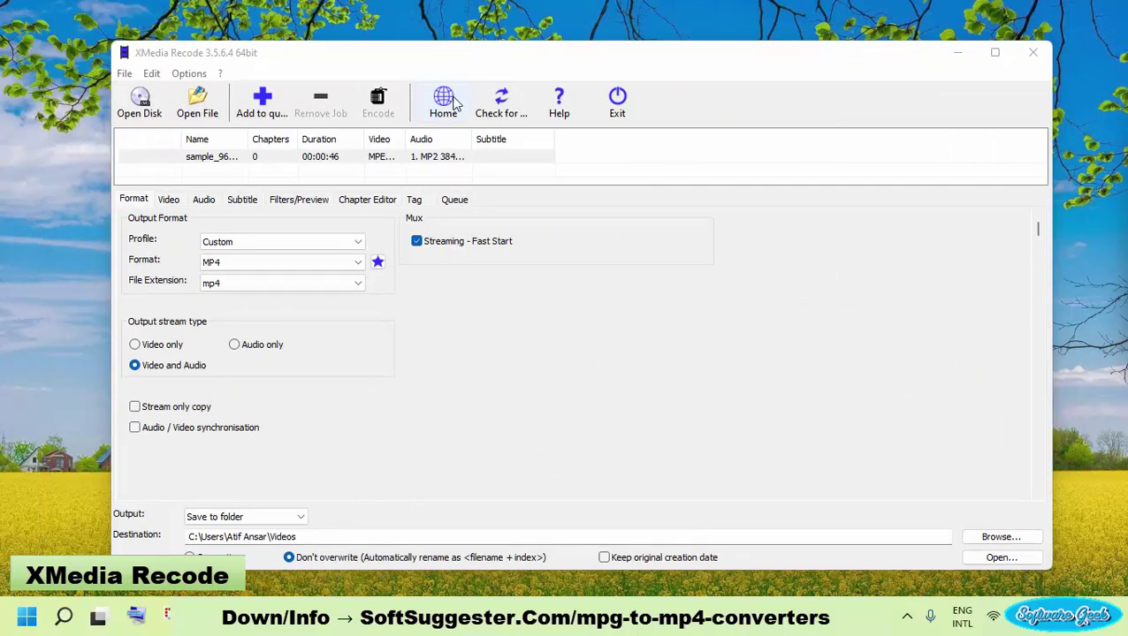
# Step: Check for a program update without downloading it, and close XMedia Recode
pyautogui.click(490, 104)
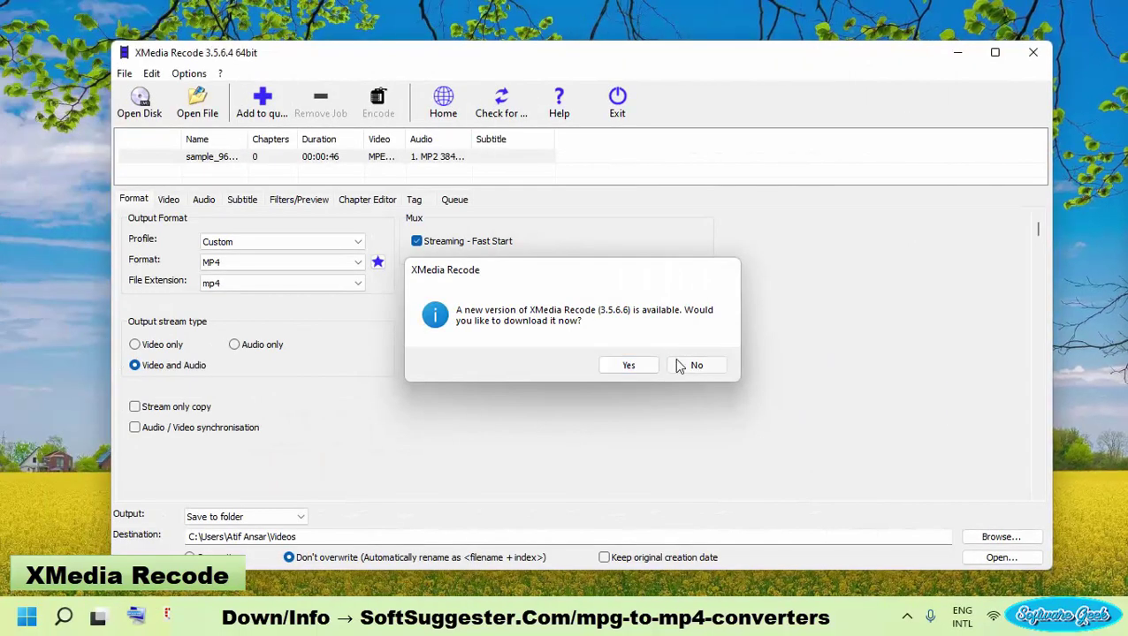
pyautogui.click(691, 366)
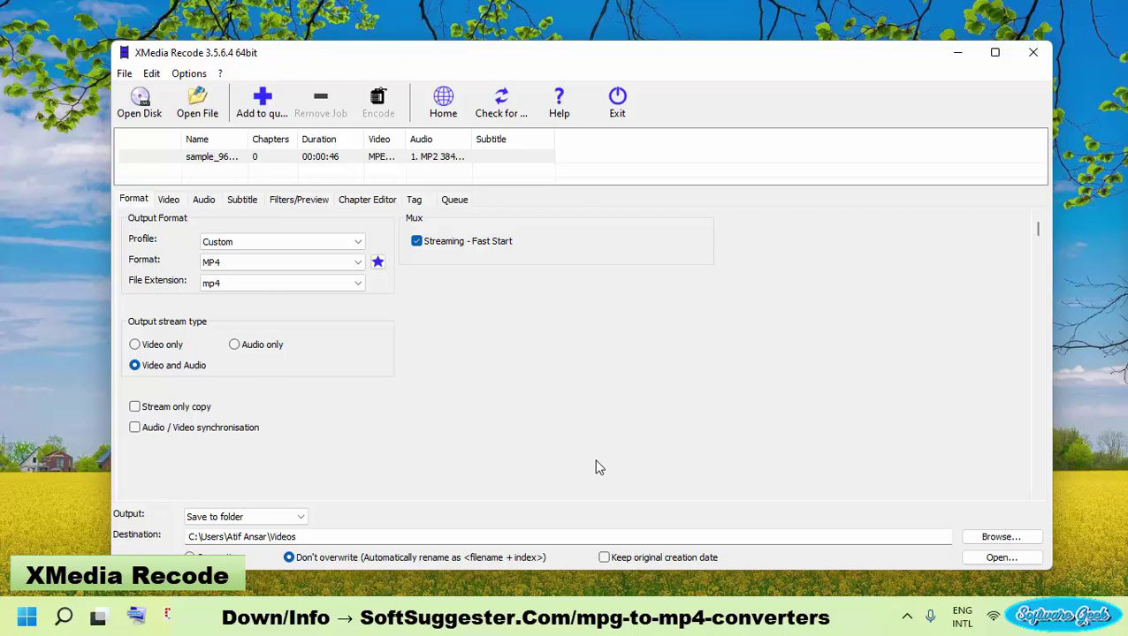
pyautogui.click(189, 74)
pyautogui.moveTo(163, 80)
pyautogui.click(1032, 52)
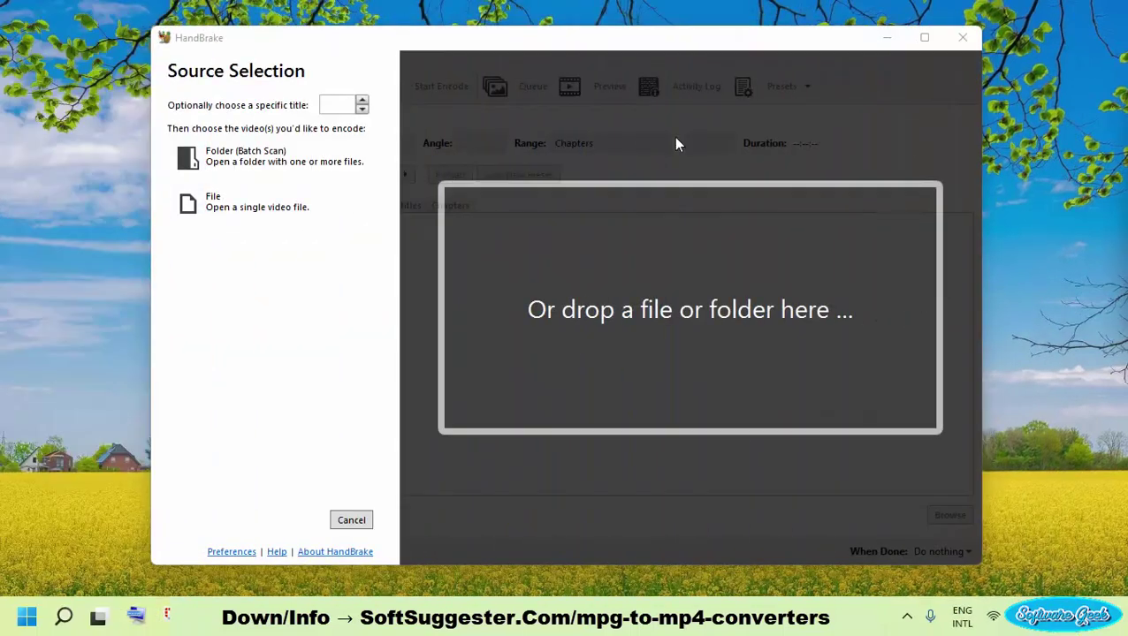
# Step: Open the single video file sample_960x400_ocean_with_audio.mpeg from Downloads > Video > editor tutorial as the HandBrake source
pyautogui.click(250, 221)
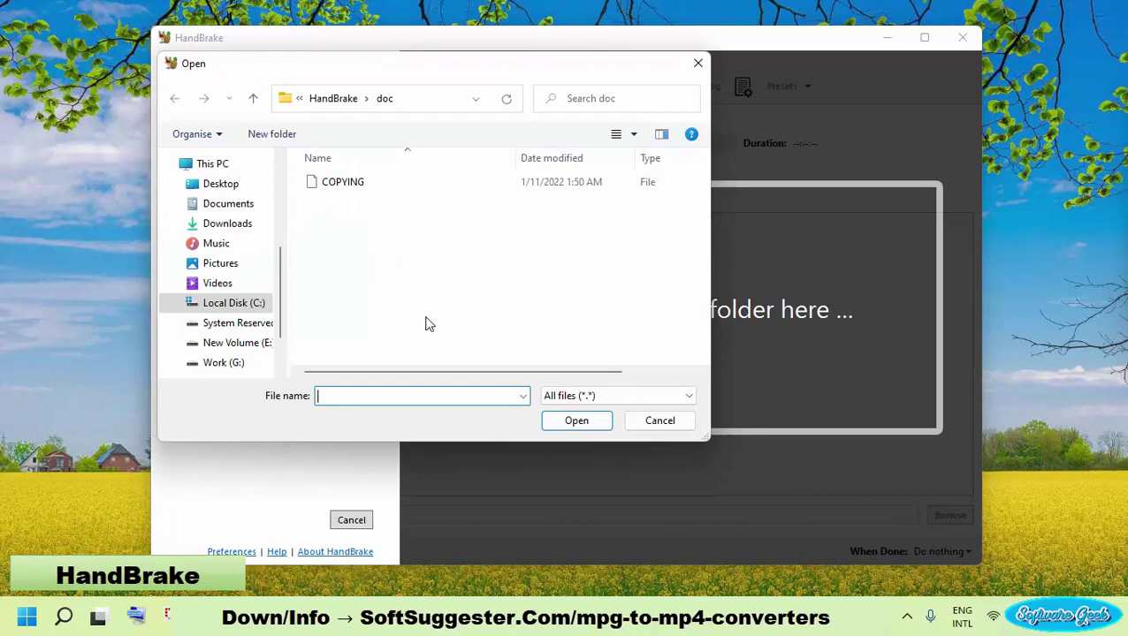
pyautogui.click(228, 226)
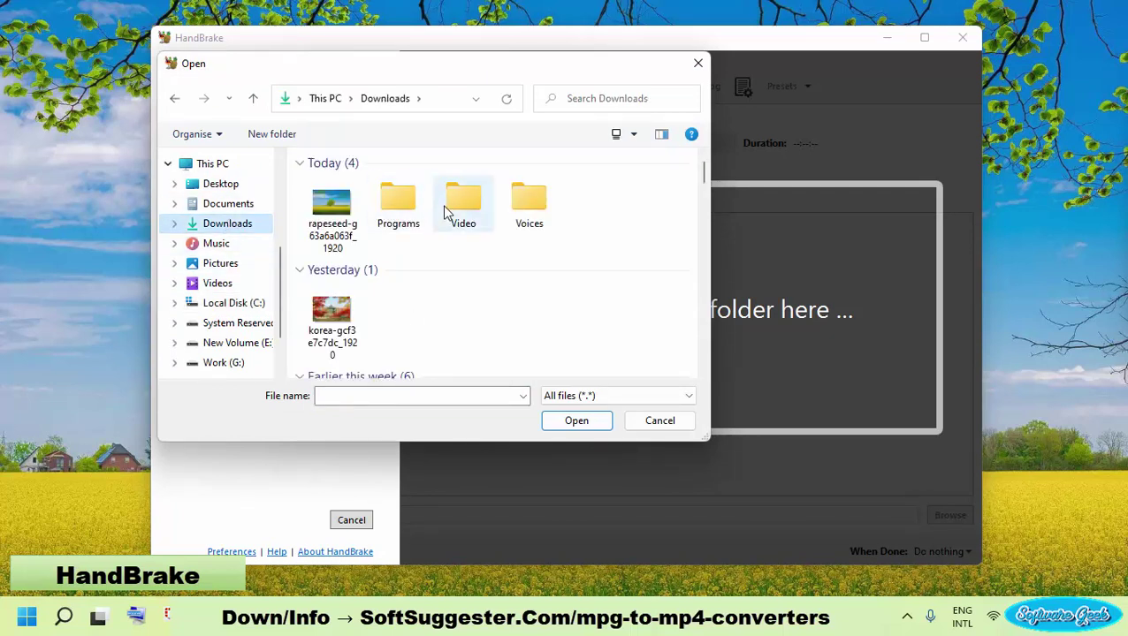
pyautogui.doubleClick(444, 209)
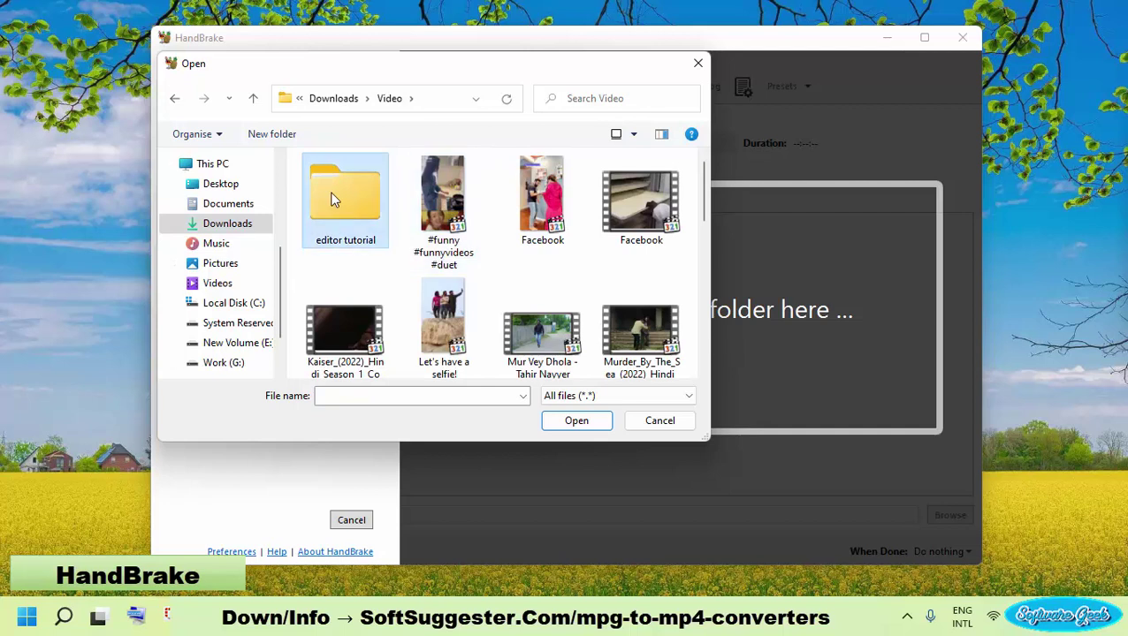
pyautogui.doubleClick(332, 199)
pyautogui.doubleClick(330, 192)
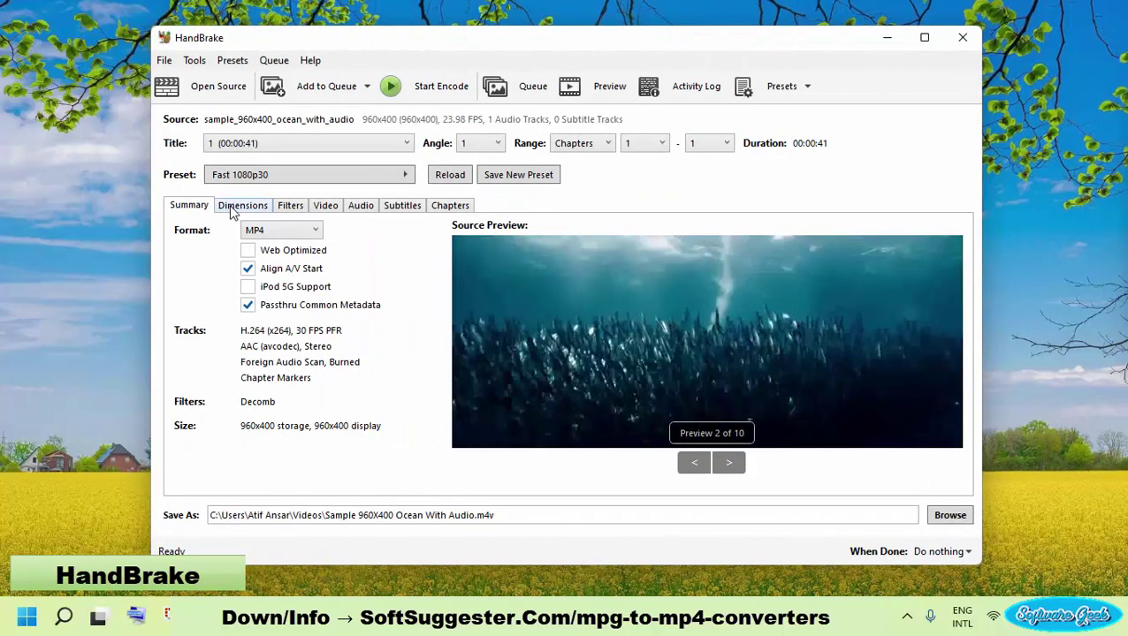
# Step: Examine the dimensions, filters, video, audio, subtitles and chapters settings for the loaded video
pyautogui.click(242, 205)
pyautogui.click(292, 205)
pyautogui.click(334, 207)
pyautogui.click(362, 207)
pyautogui.click(399, 207)
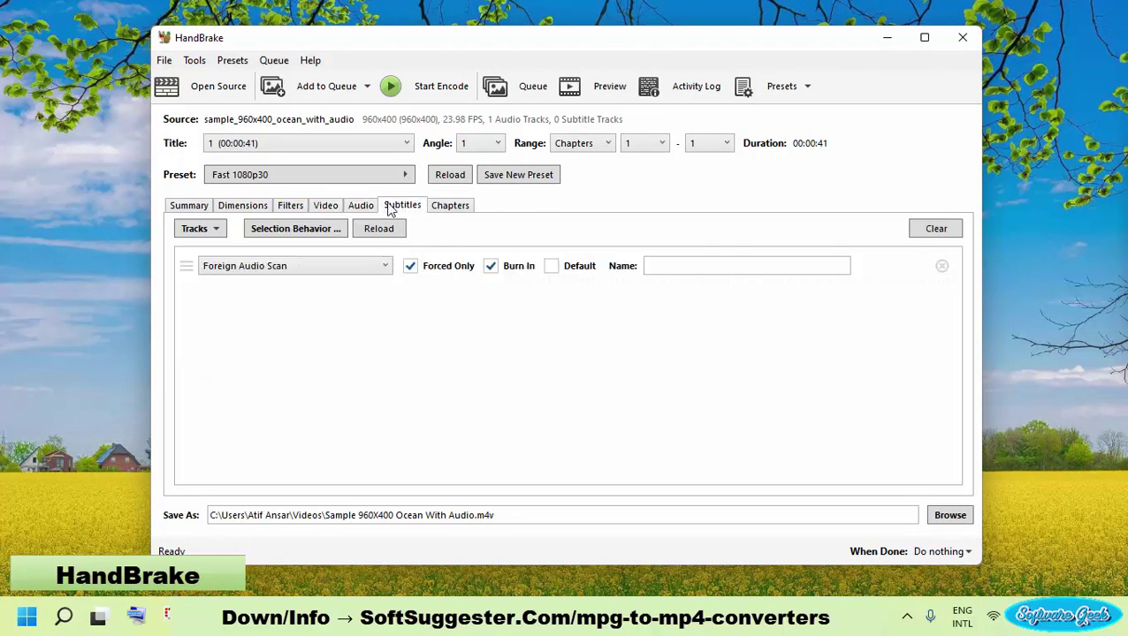
pyautogui.click(458, 207)
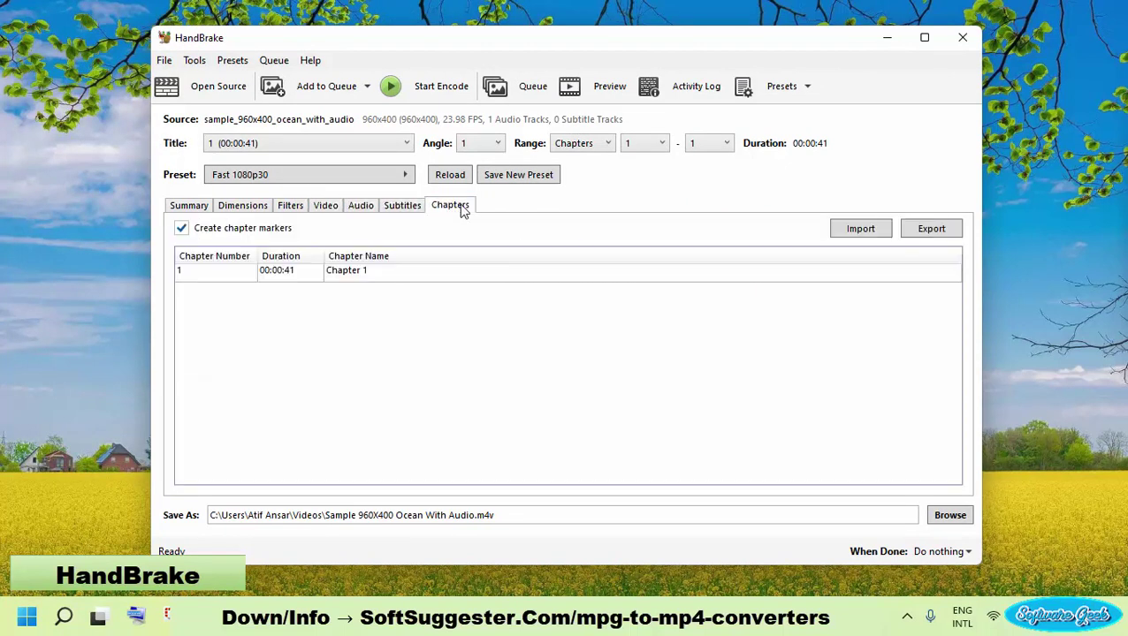
# Step: Check HandBrake for updates and return to the main encoding view
pyautogui.click(310, 61)
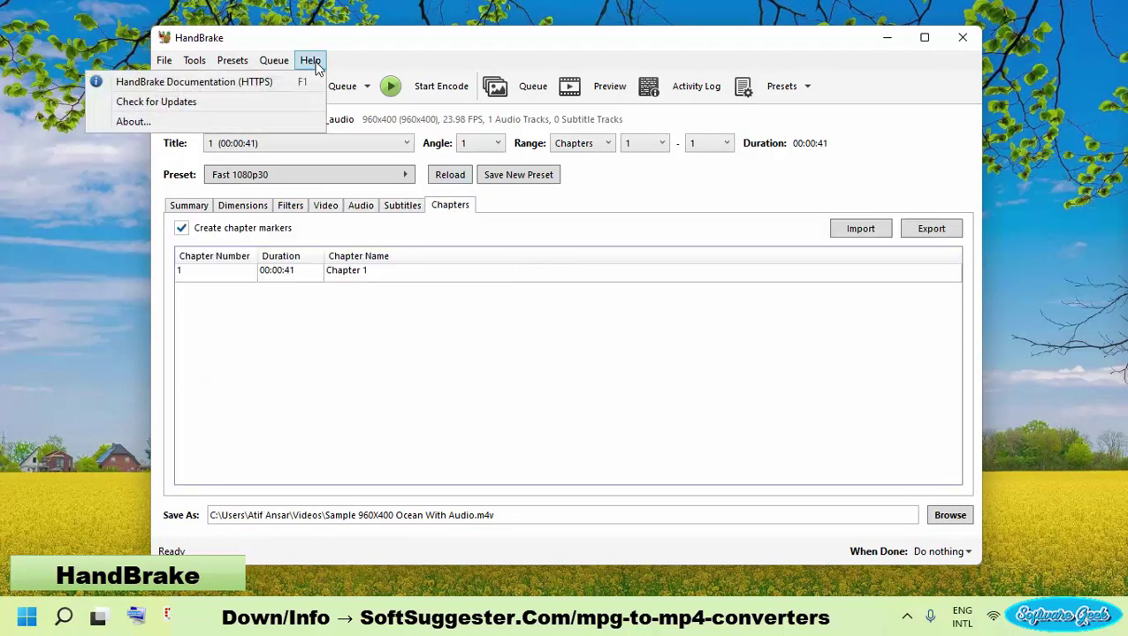
pyautogui.click(273, 108)
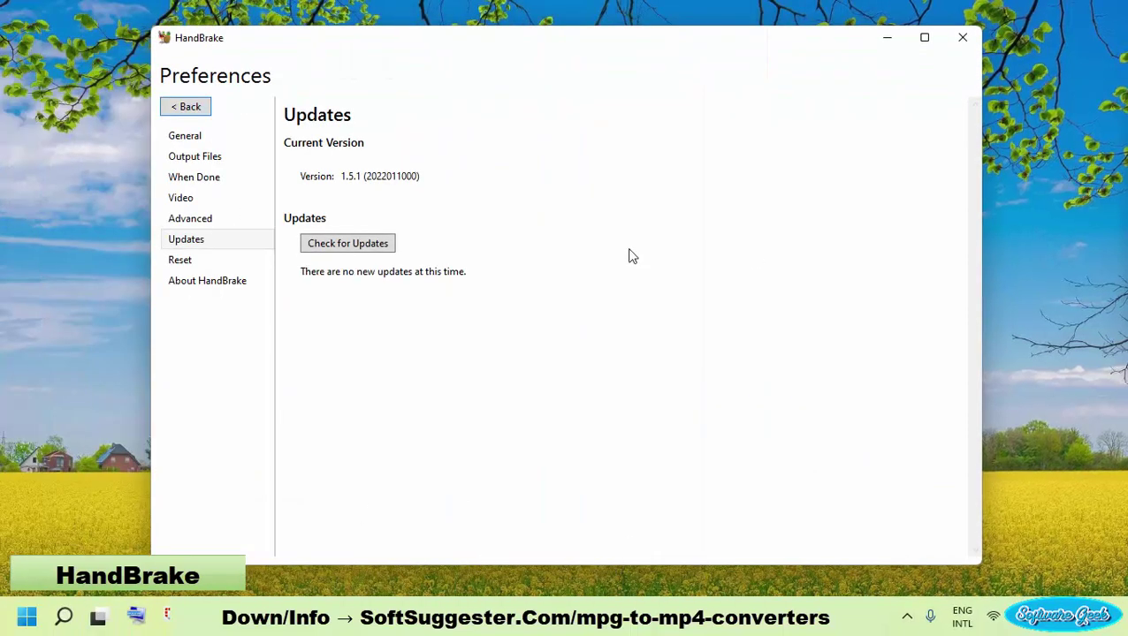
pyautogui.click(187, 107)
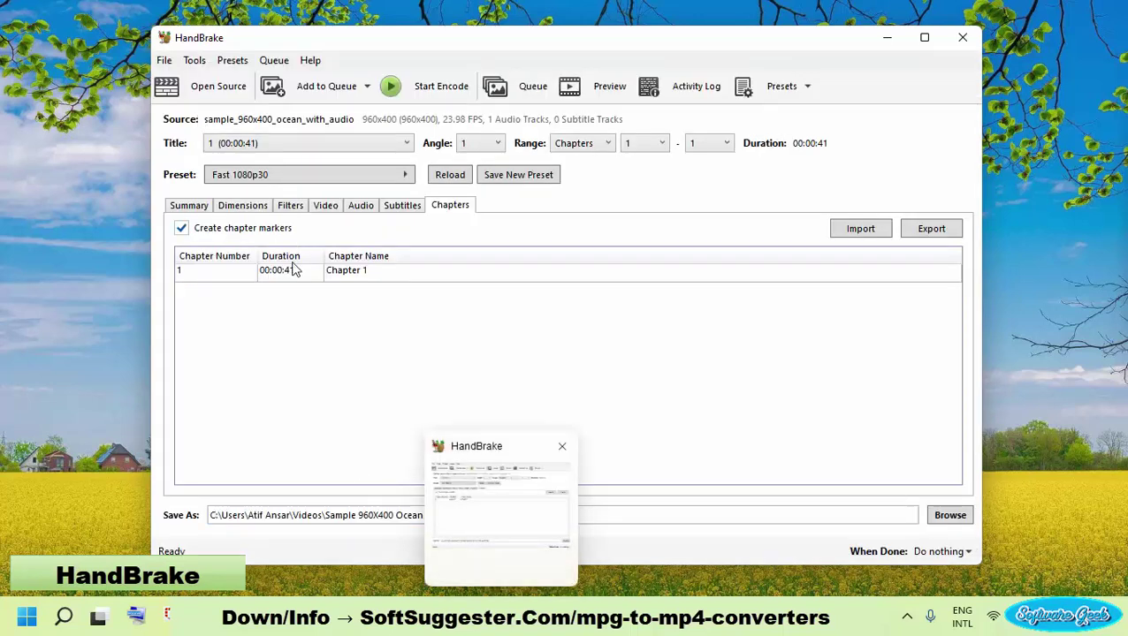
# Step: Select Chapter 1, view the source video's preview window and close it
pyautogui.click(266, 277)
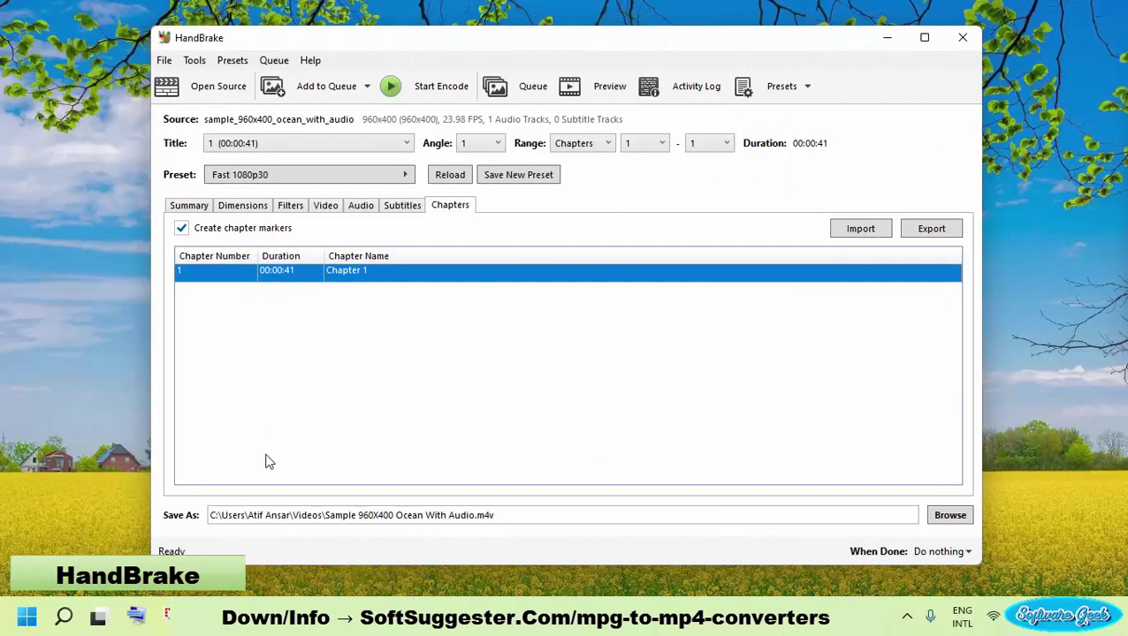
pyautogui.click(610, 89)
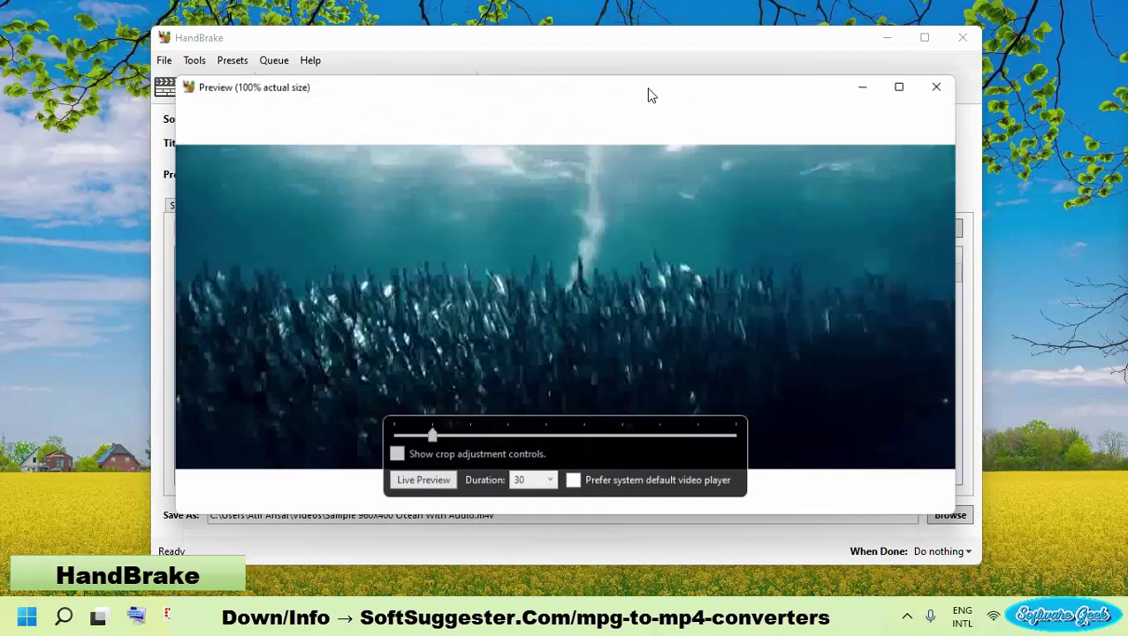
pyautogui.click(946, 85)
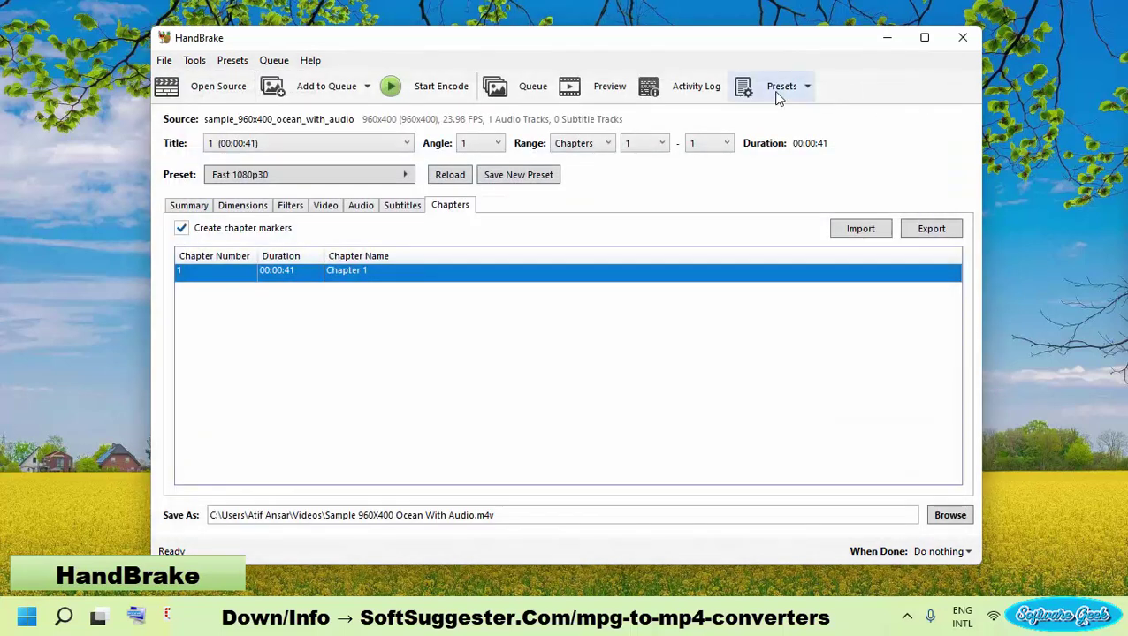
# Step: View the activity log of the source scan and close it
pyautogui.click(776, 94)
pyautogui.click(698, 86)
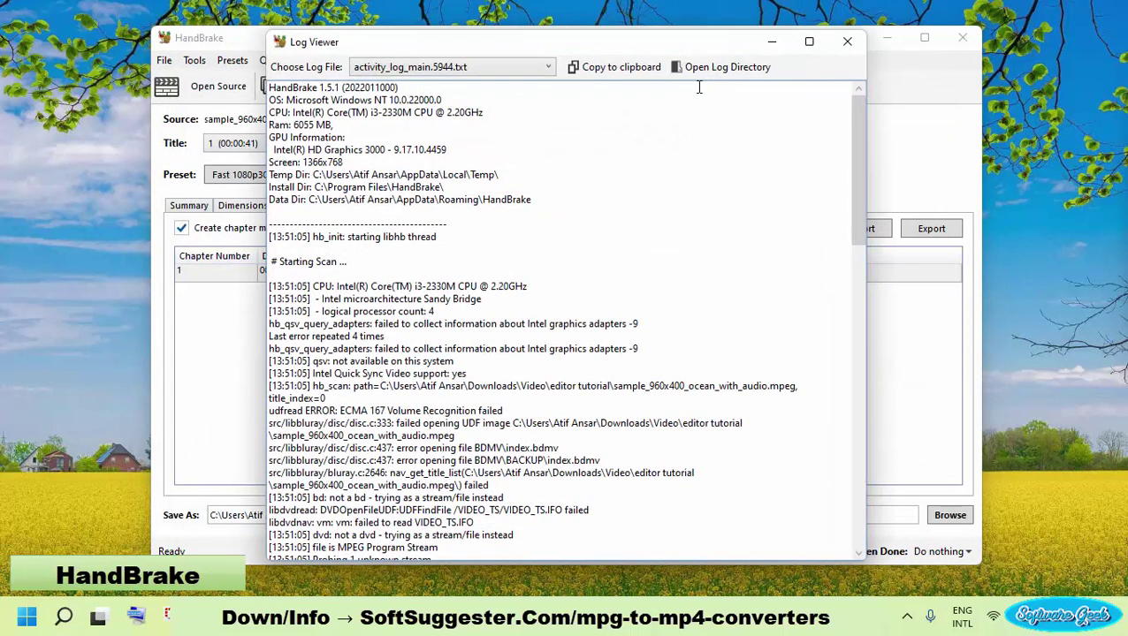
pyautogui.click(847, 41)
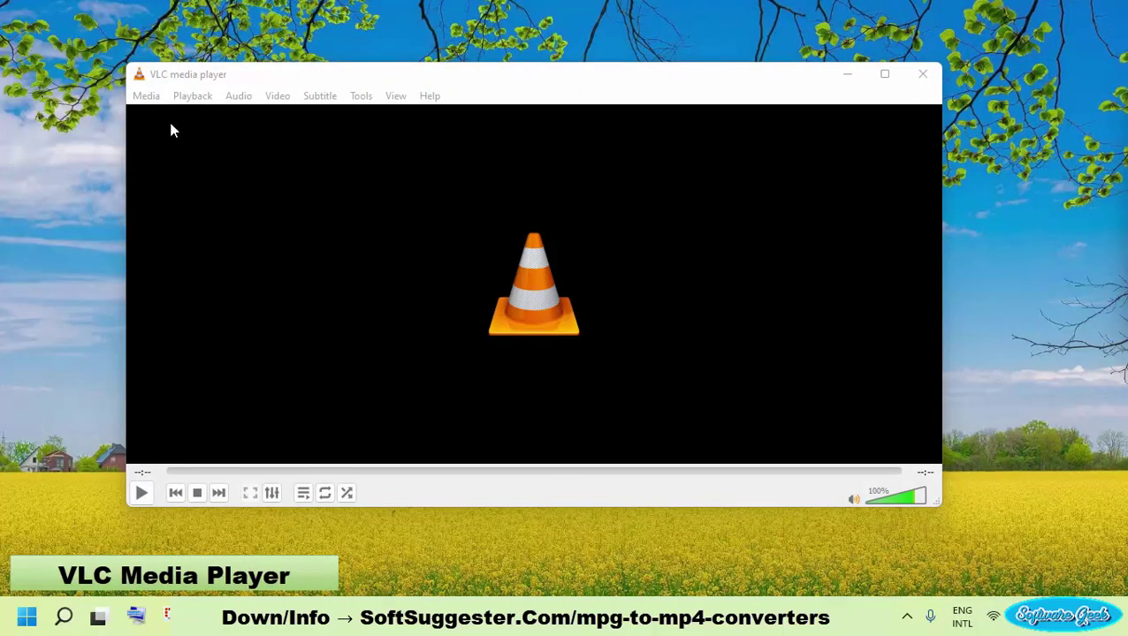
pyautogui.click(147, 98)
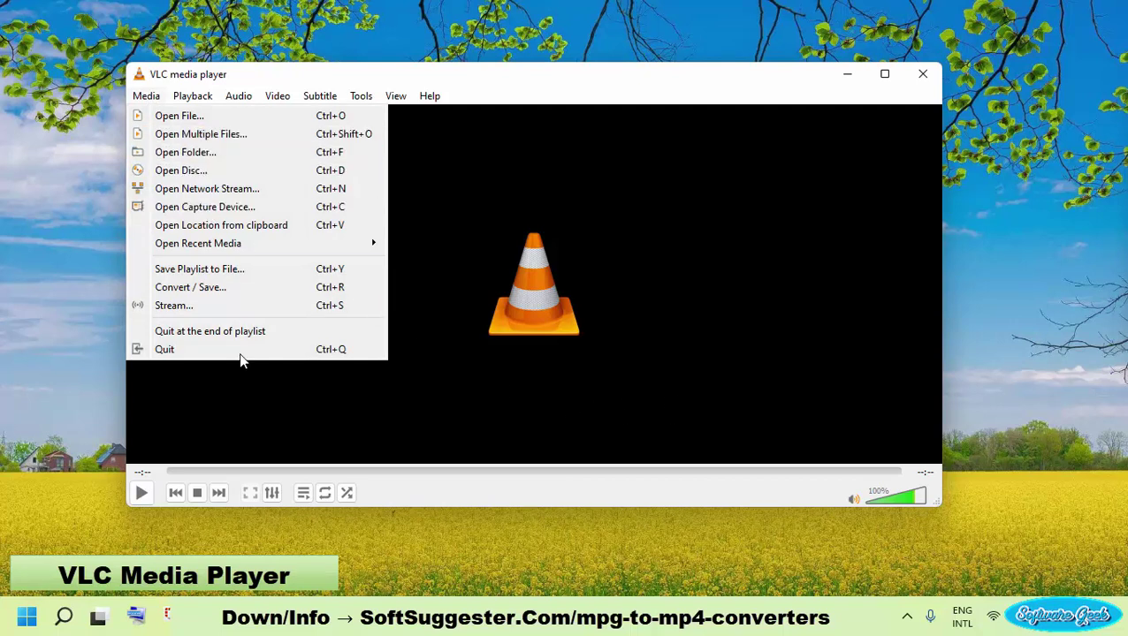
pyautogui.moveTo(203, 95)
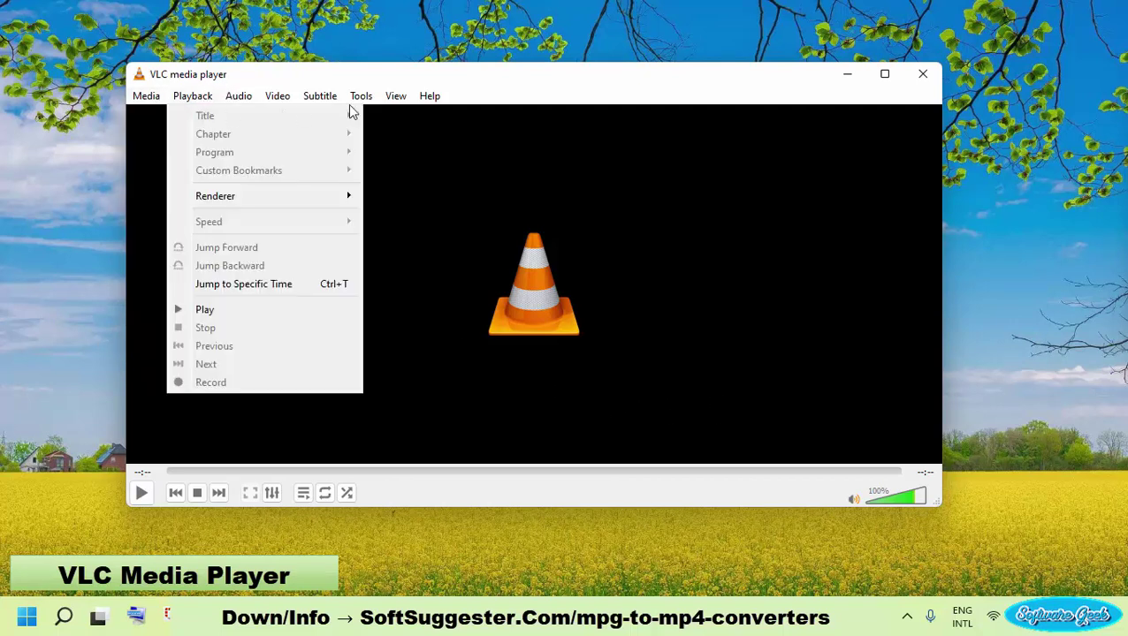
pyautogui.moveTo(354, 108)
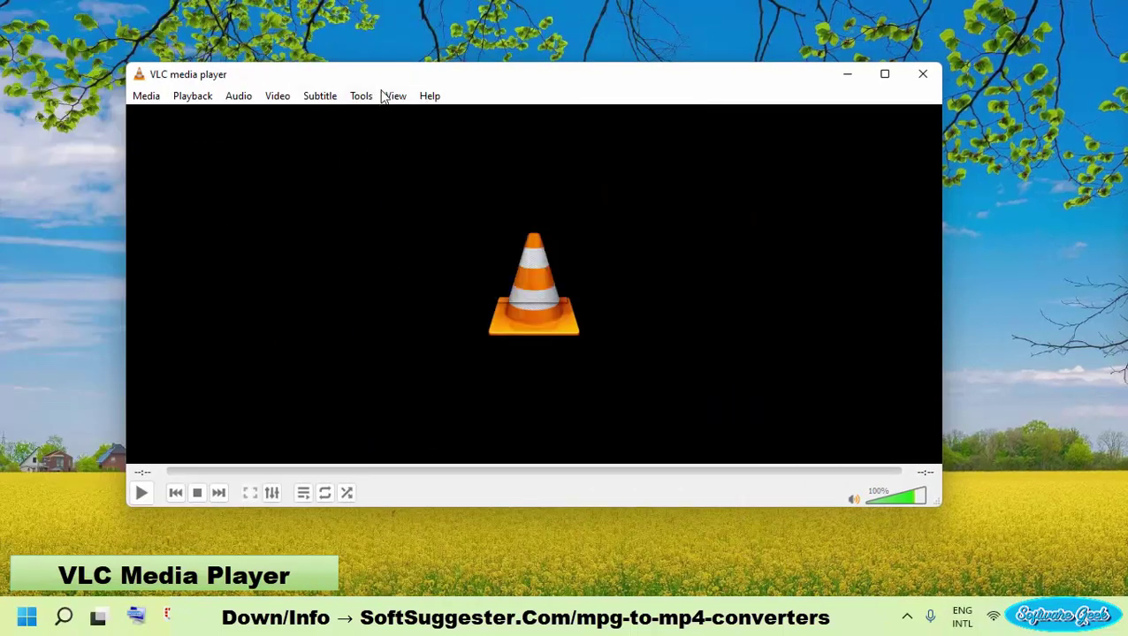
pyautogui.click(382, 97)
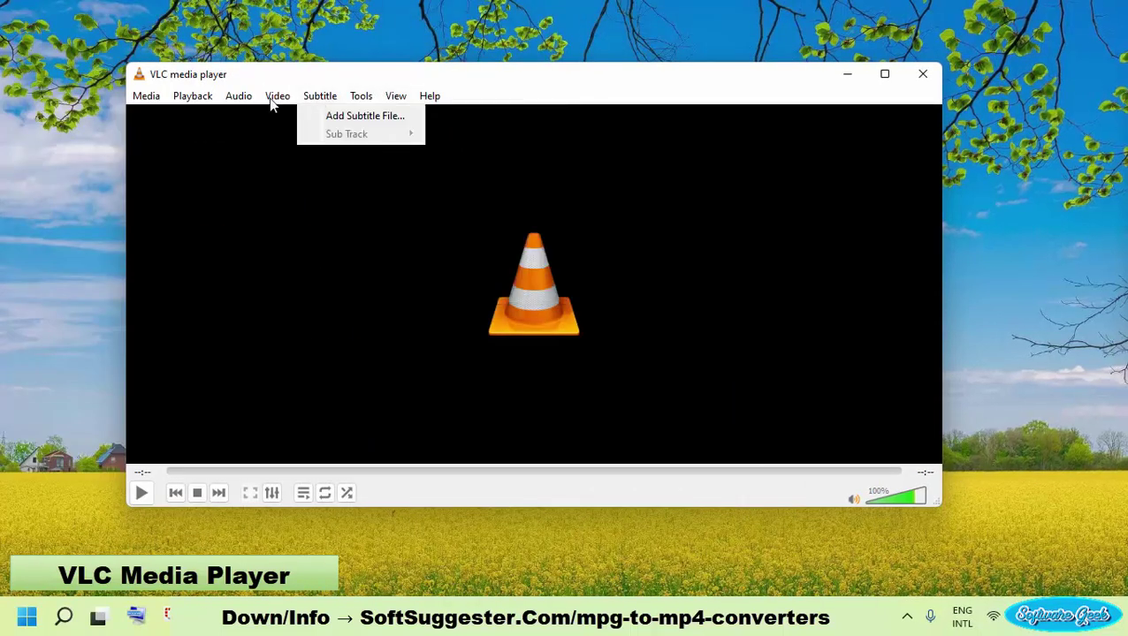
pyautogui.click(225, 99)
pyautogui.click(207, 100)
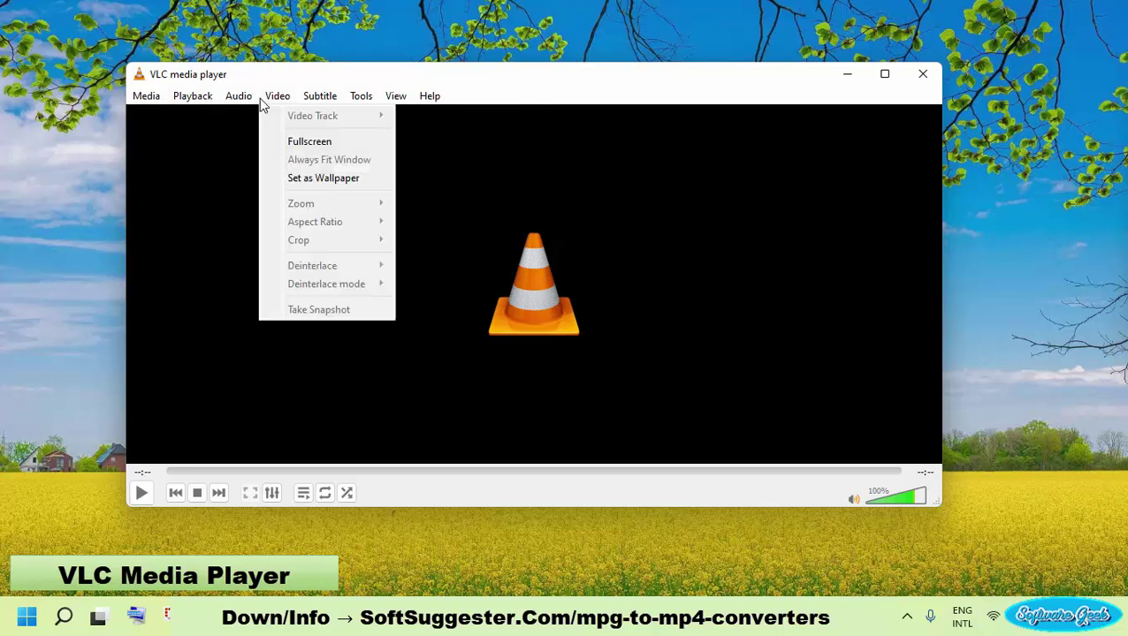
pyautogui.moveTo(239, 104)
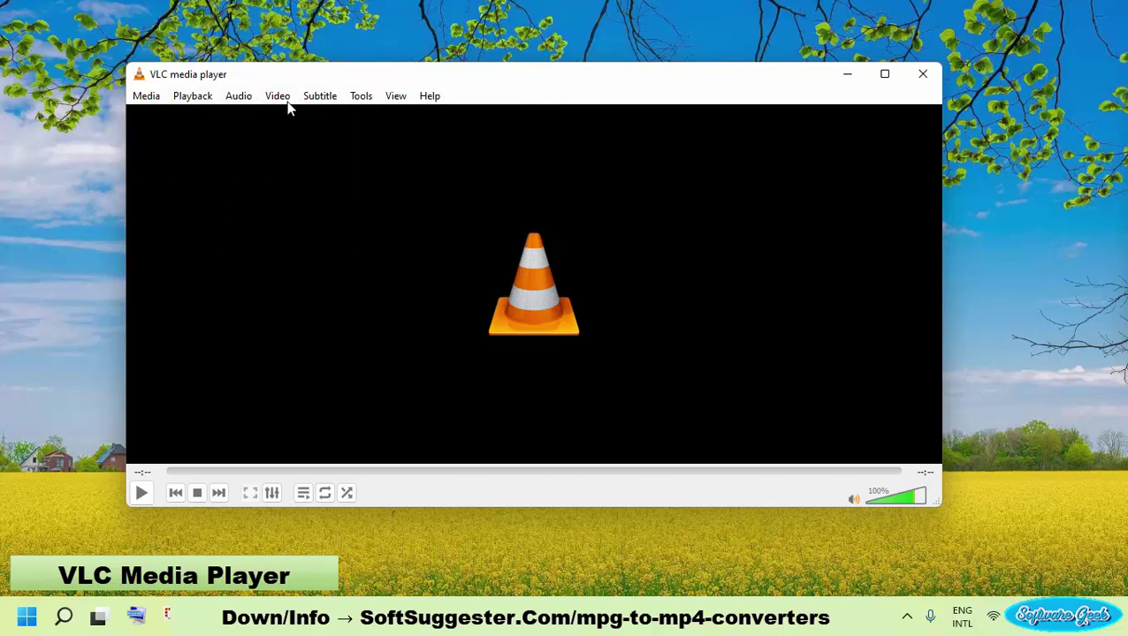
pyautogui.click(360, 99)
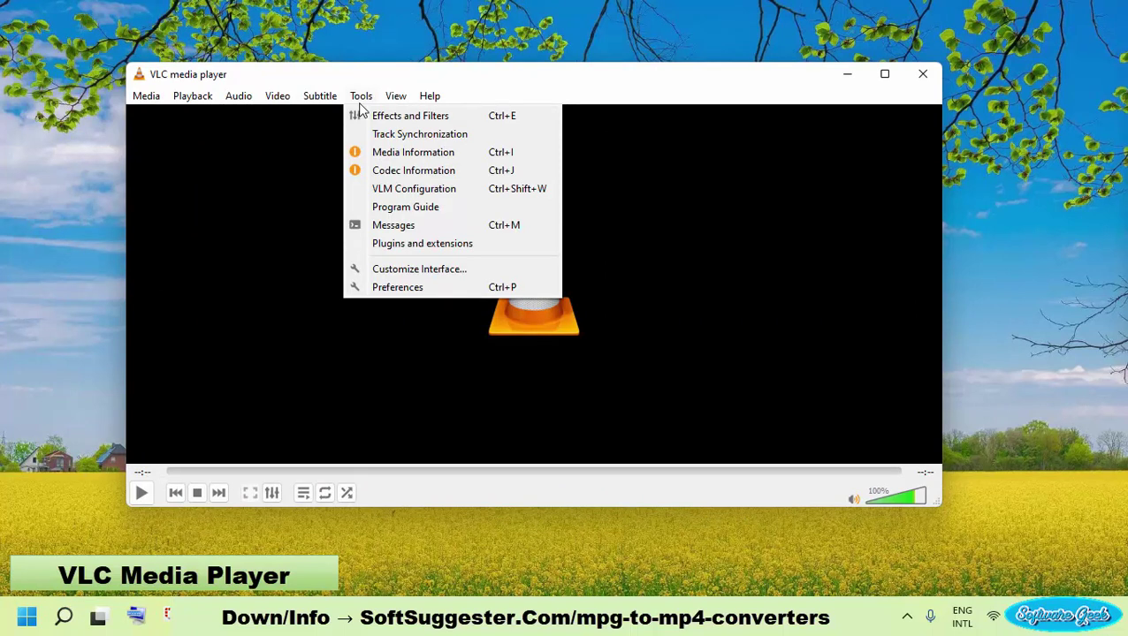
pyautogui.moveTo(386, 105)
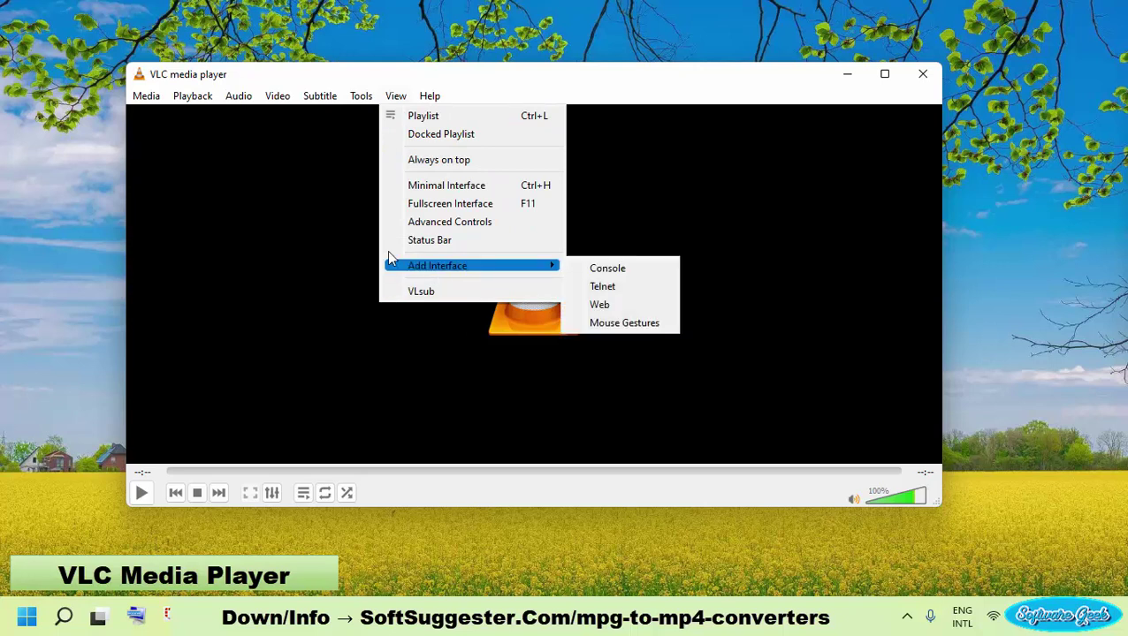
pyautogui.moveTo(148, 97)
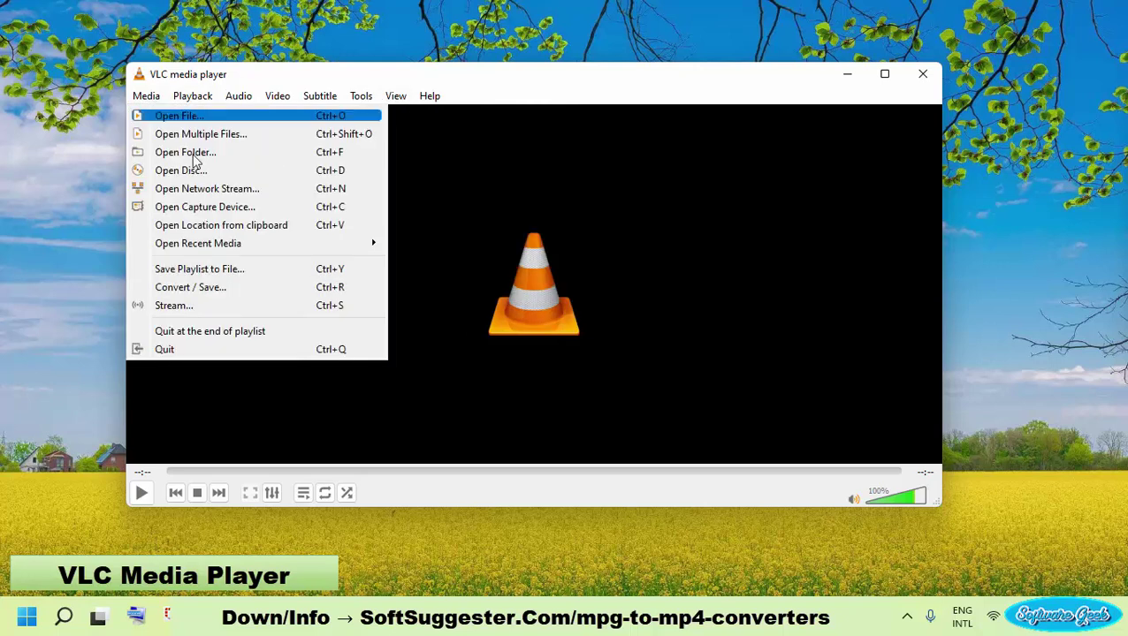
pyautogui.click(488, 279)
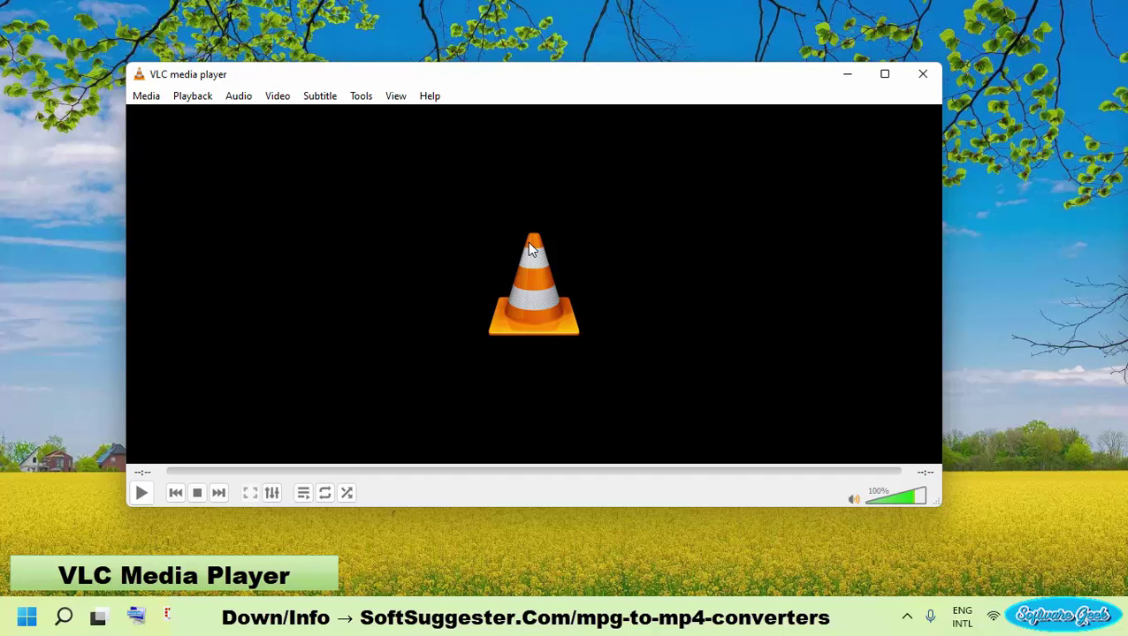
# Step: Load sample_960x400_ocean_with_audio.mpeg from the editor tutorial folder and open it for conversion
pyautogui.hotkey('ctrl', 'o')
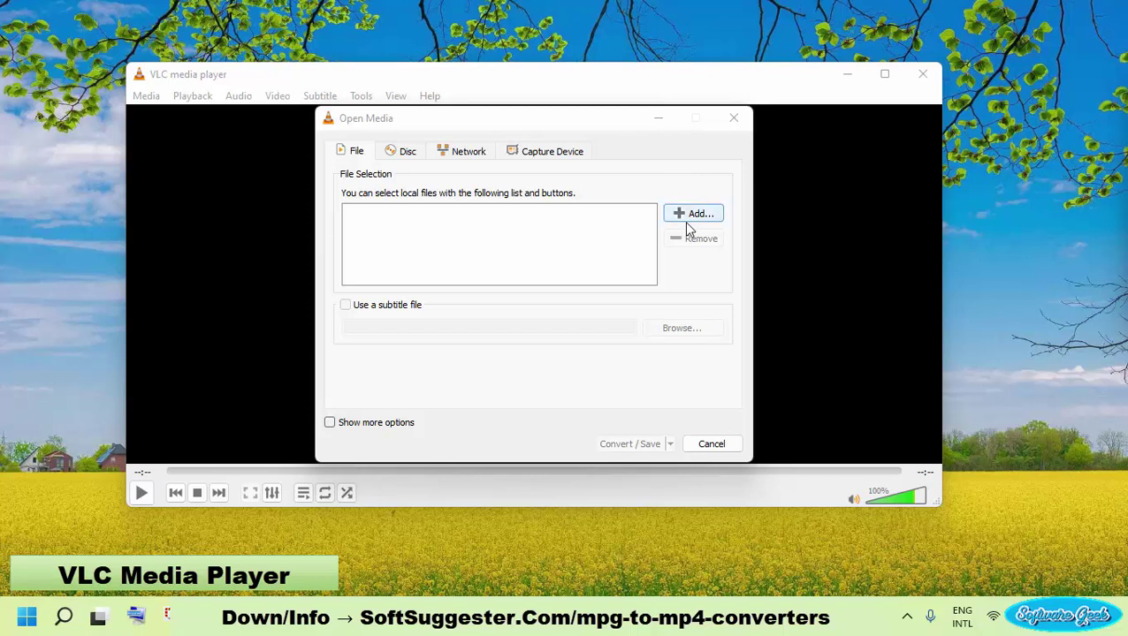
pyautogui.click(686, 219)
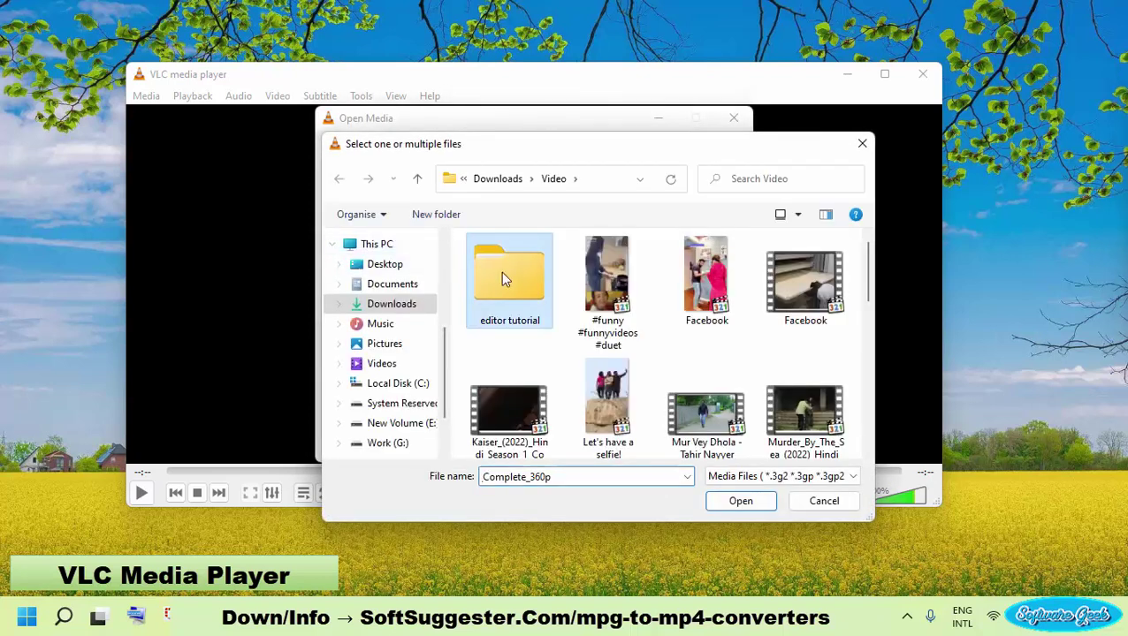
pyautogui.doubleClick(501, 275)
pyautogui.doubleClick(474, 272)
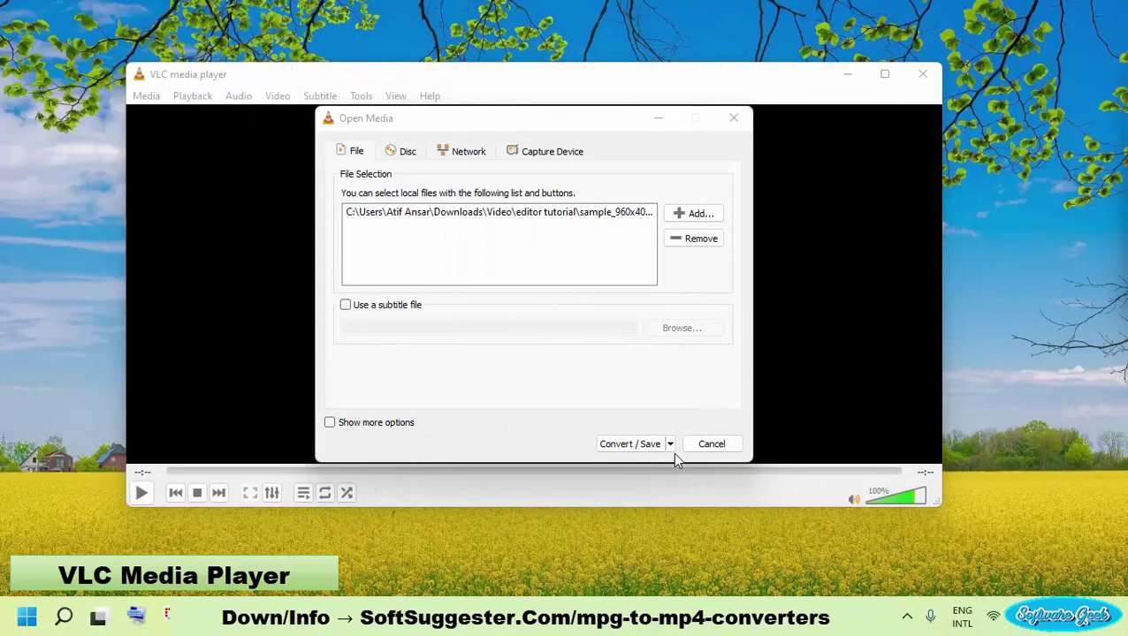
pyautogui.click(671, 445)
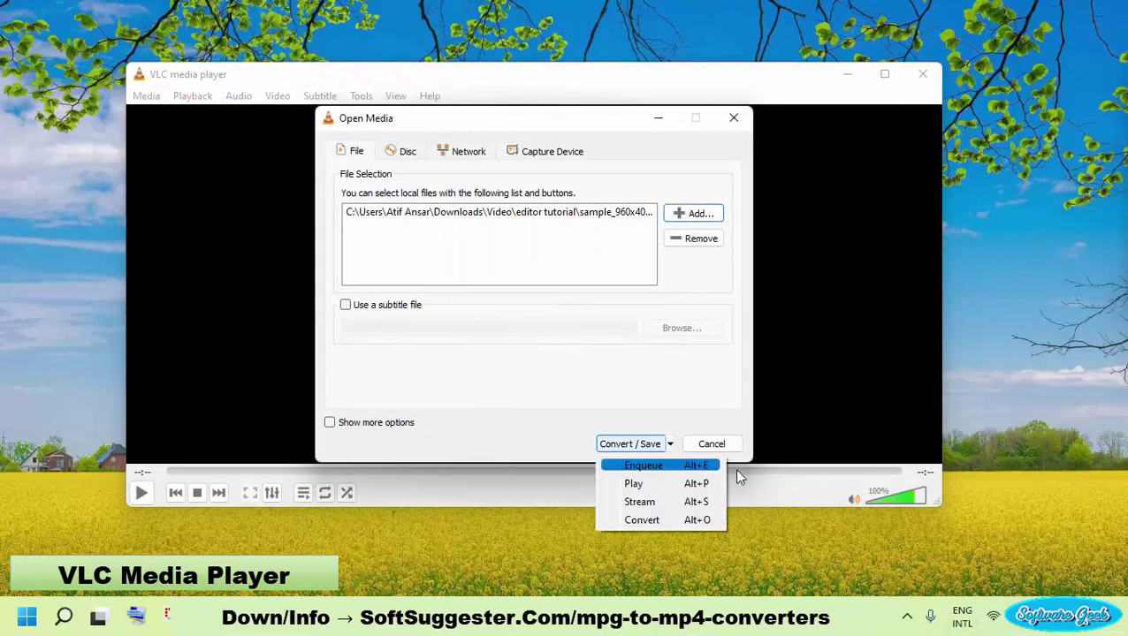
pyautogui.click(650, 521)
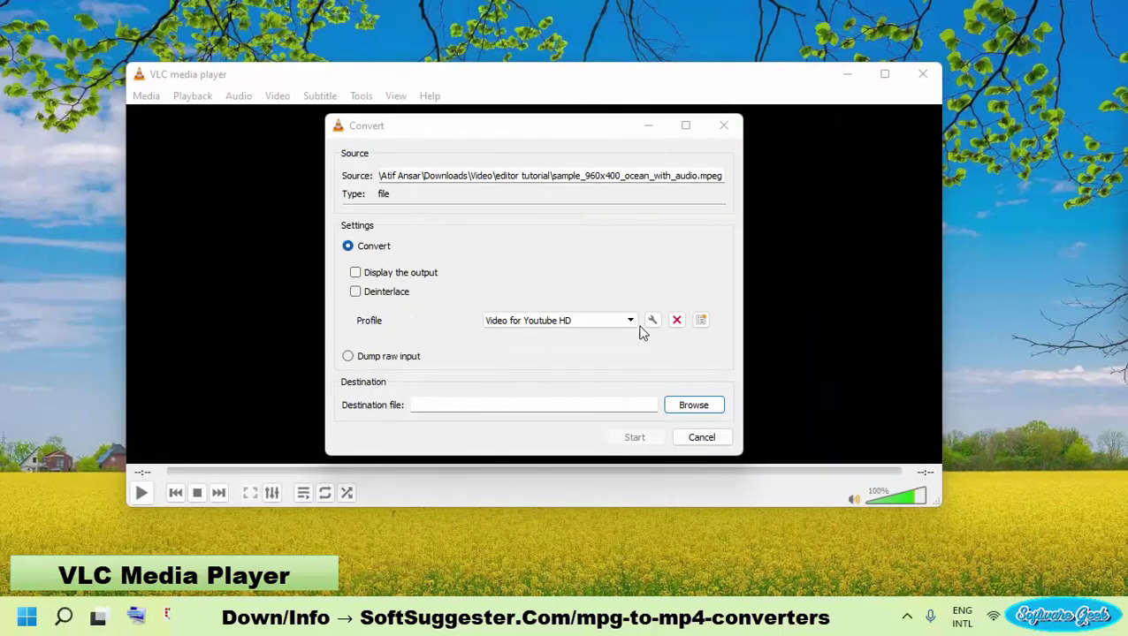
# Step: Choose the Video - H.264 + MP3 (MP4) profile and view its encapsulation settings without editing them
pyautogui.click(631, 322)
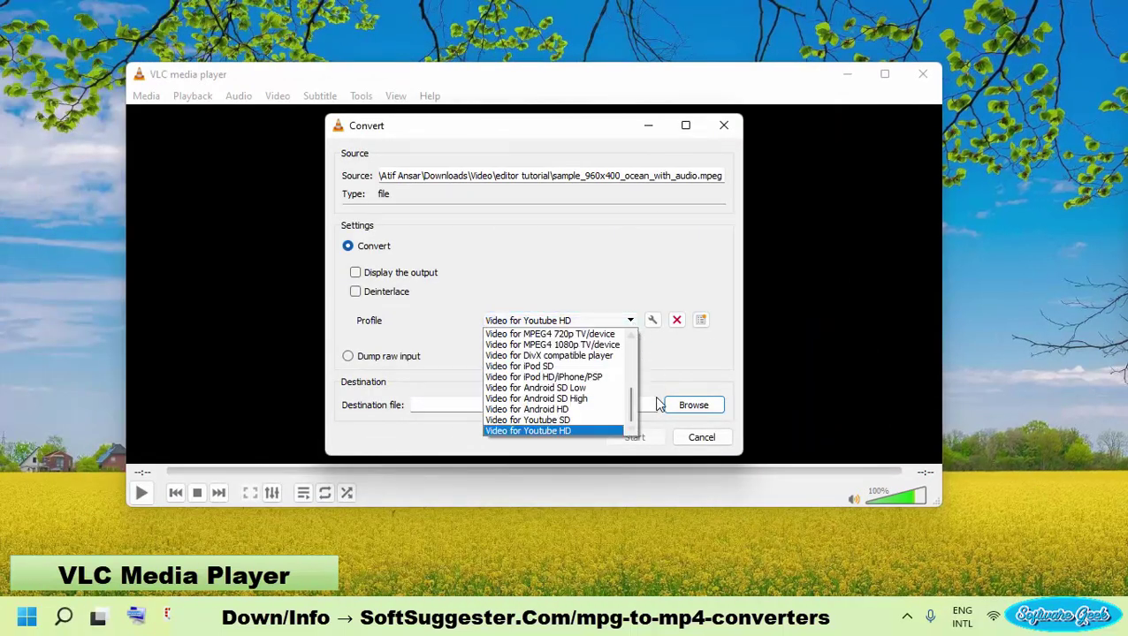
pyautogui.moveTo(633, 411); pyautogui.dragTo(633, 366)
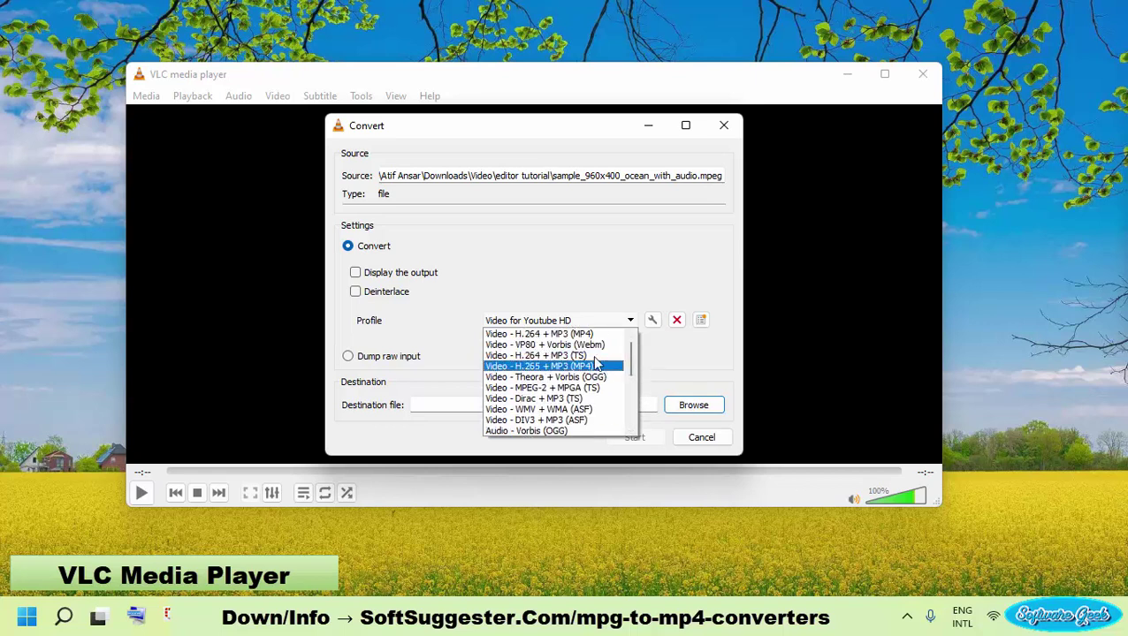
pyautogui.click(561, 335)
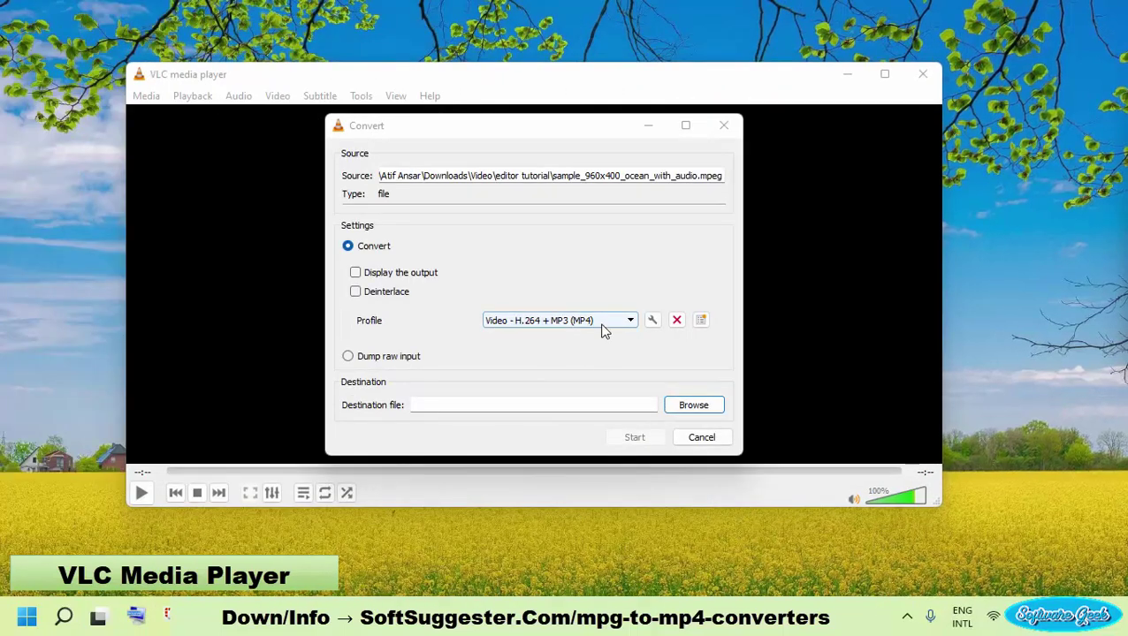
pyautogui.click(653, 320)
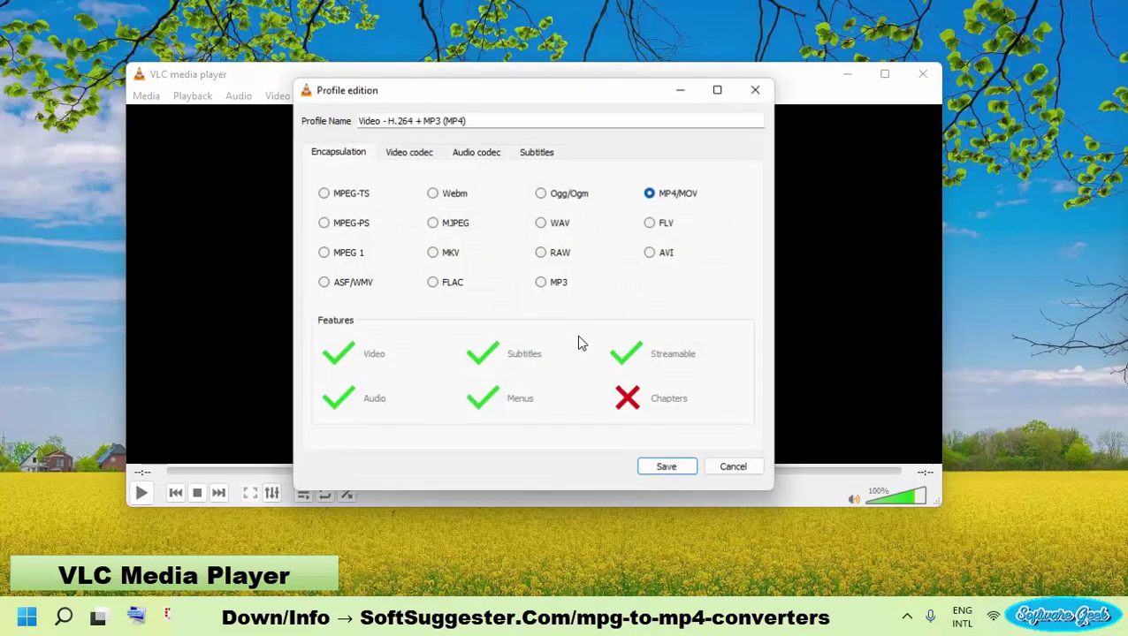
pyautogui.click(739, 468)
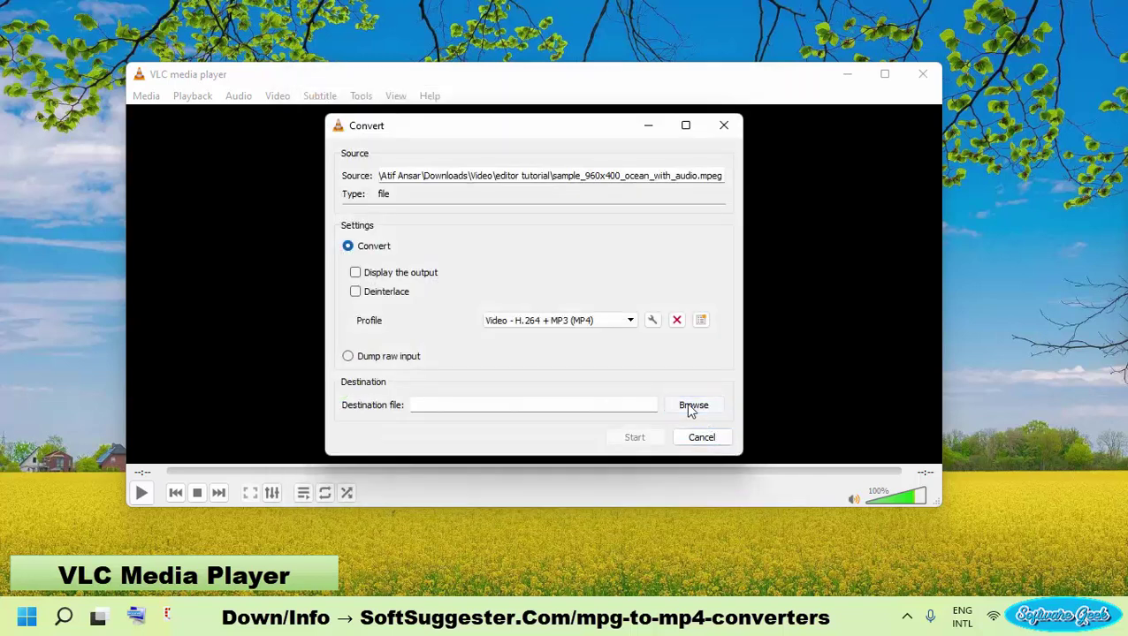
# Step: Set the destination file to "tested convert" in MP4 format in the editor tutorial folder and start the conversion
pyautogui.click(693, 406)
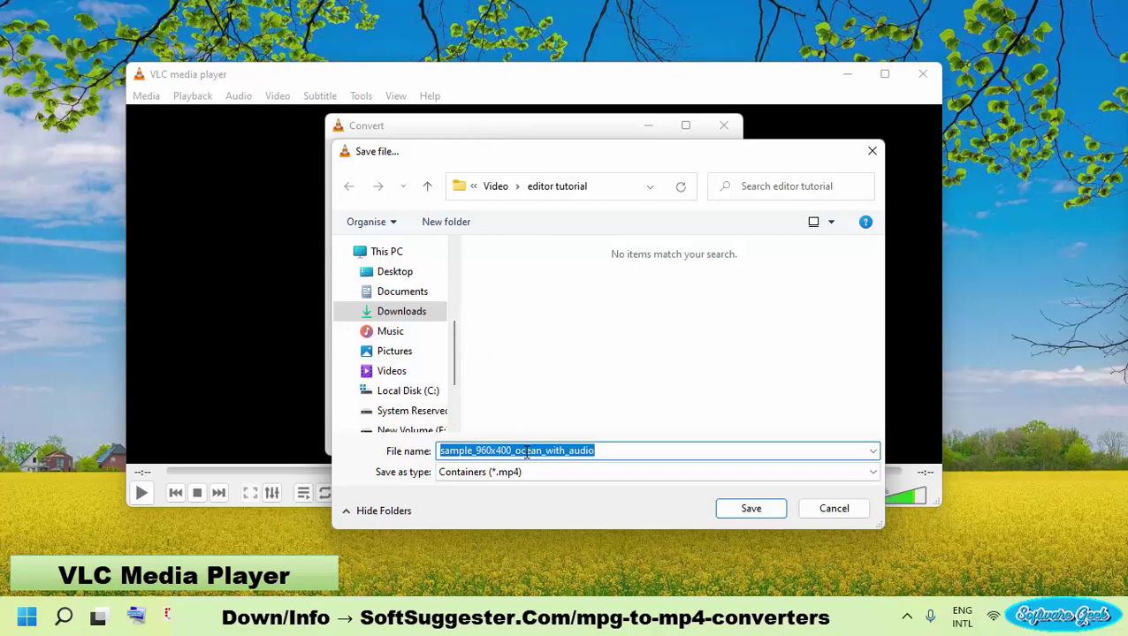
pyautogui.write('tested convert')
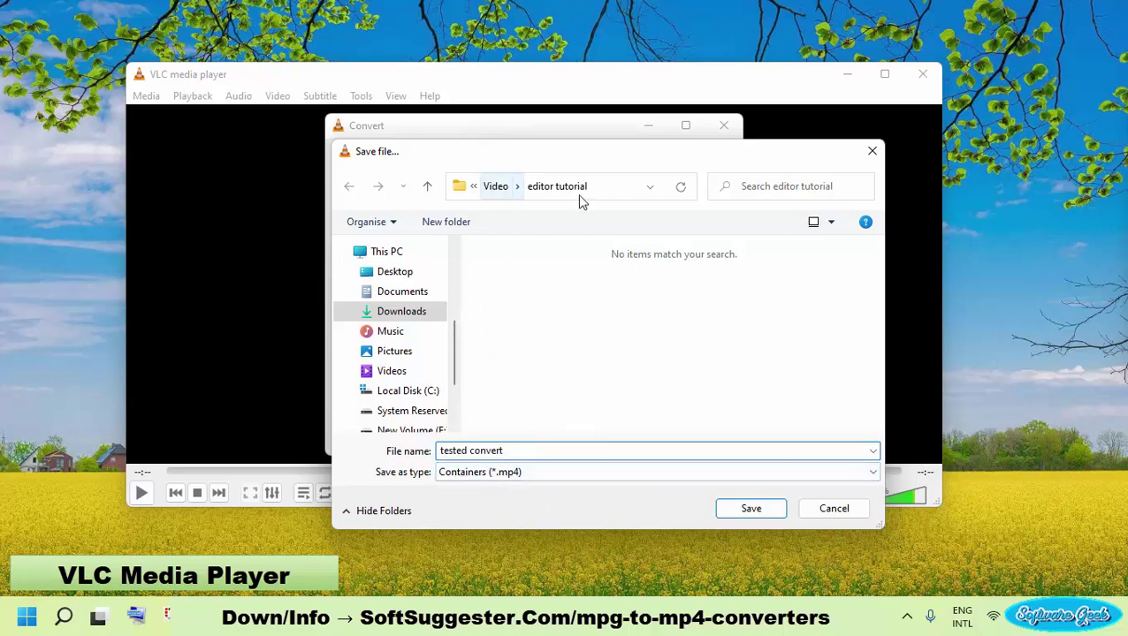
pyautogui.click(750, 508)
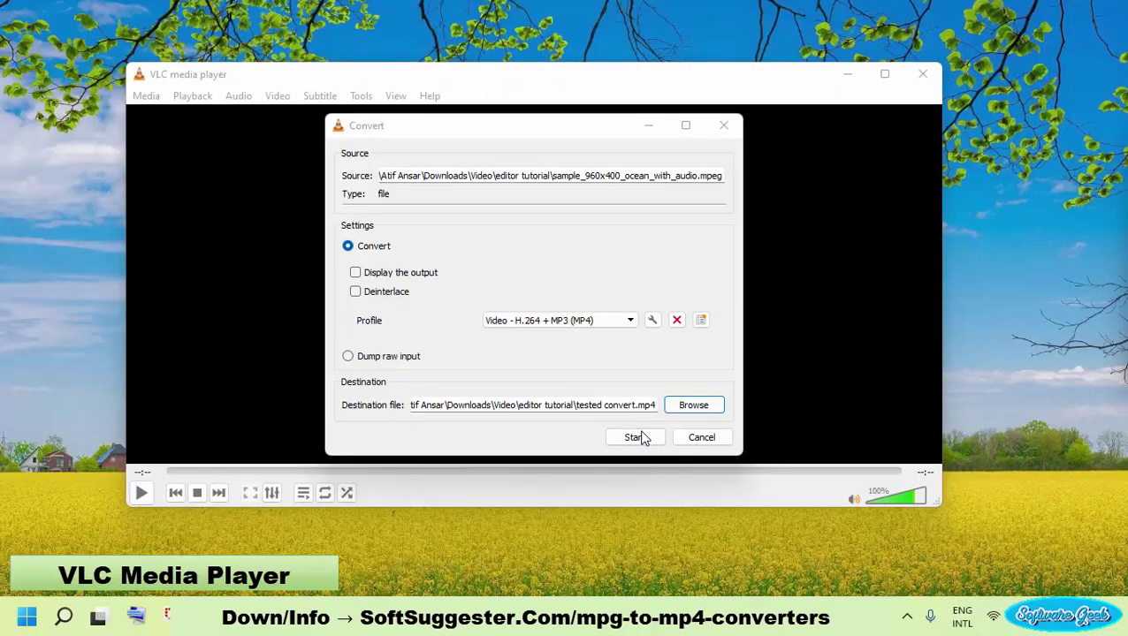
pyautogui.click(641, 437)
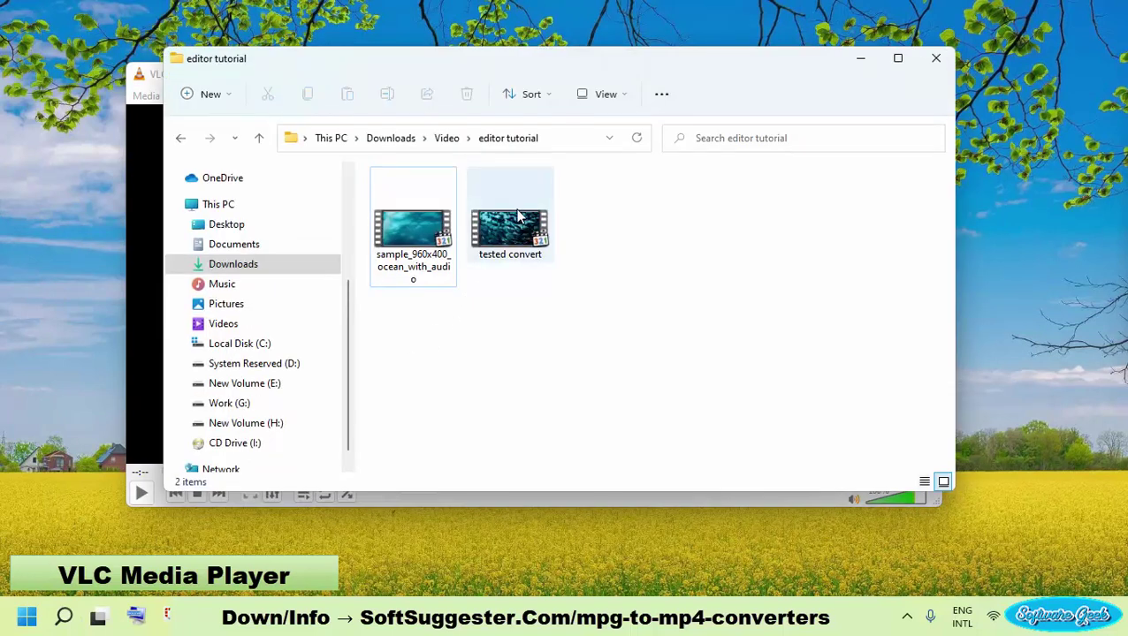
# Step: Check the converted file and the original sample in the editor tutorial folder, then close the media player
pyautogui.click(515, 217)
pyautogui.click(403, 219)
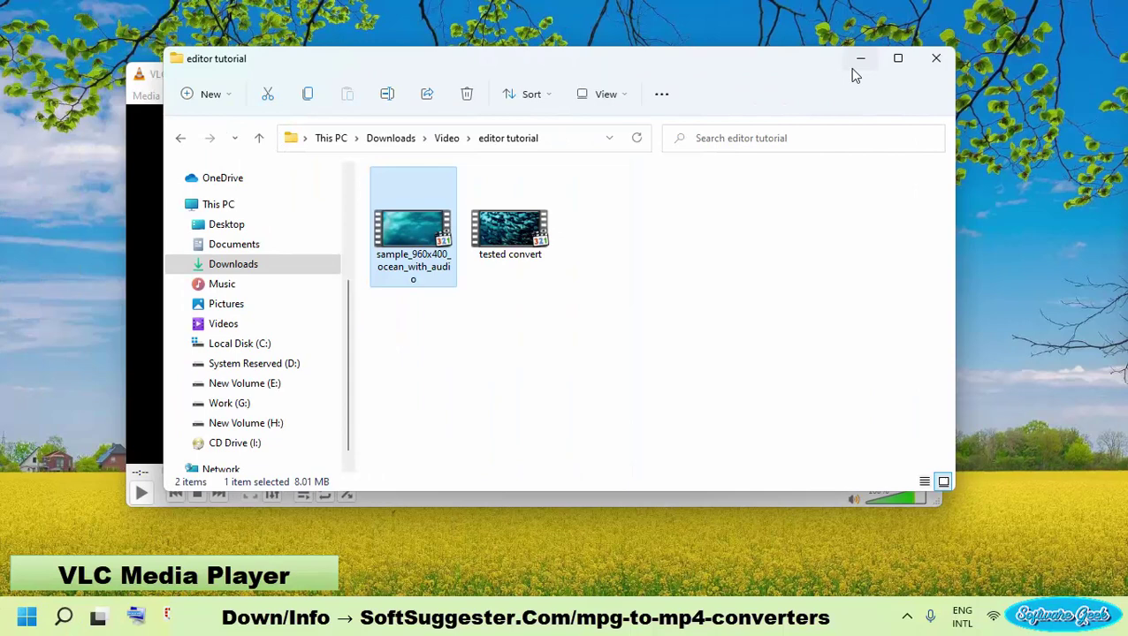
pyautogui.click(859, 60)
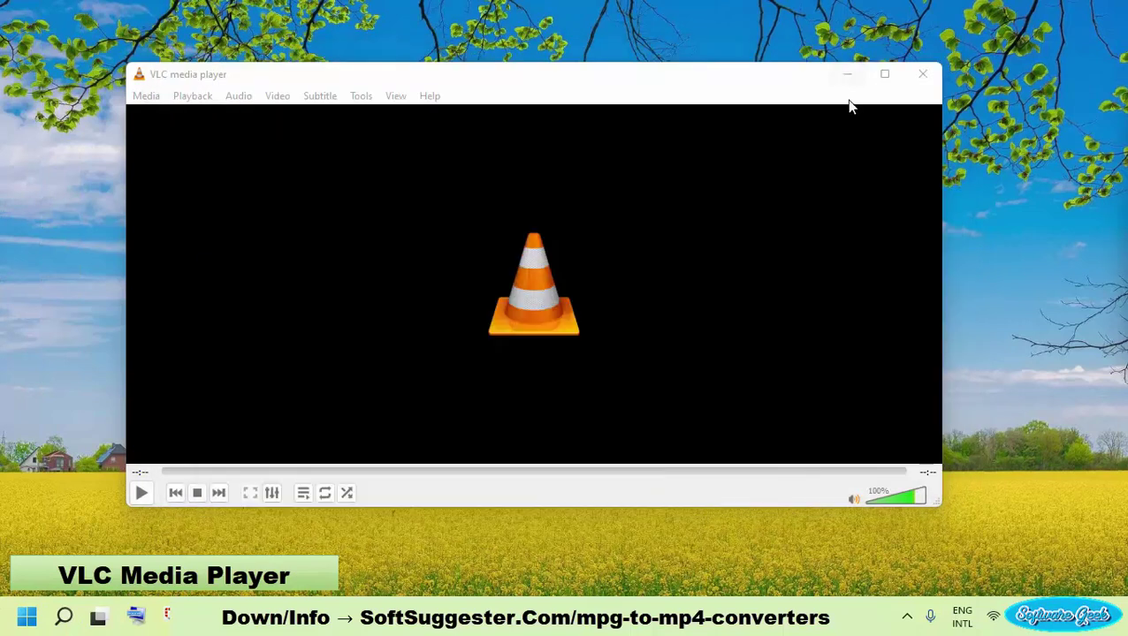
pyautogui.click(920, 81)
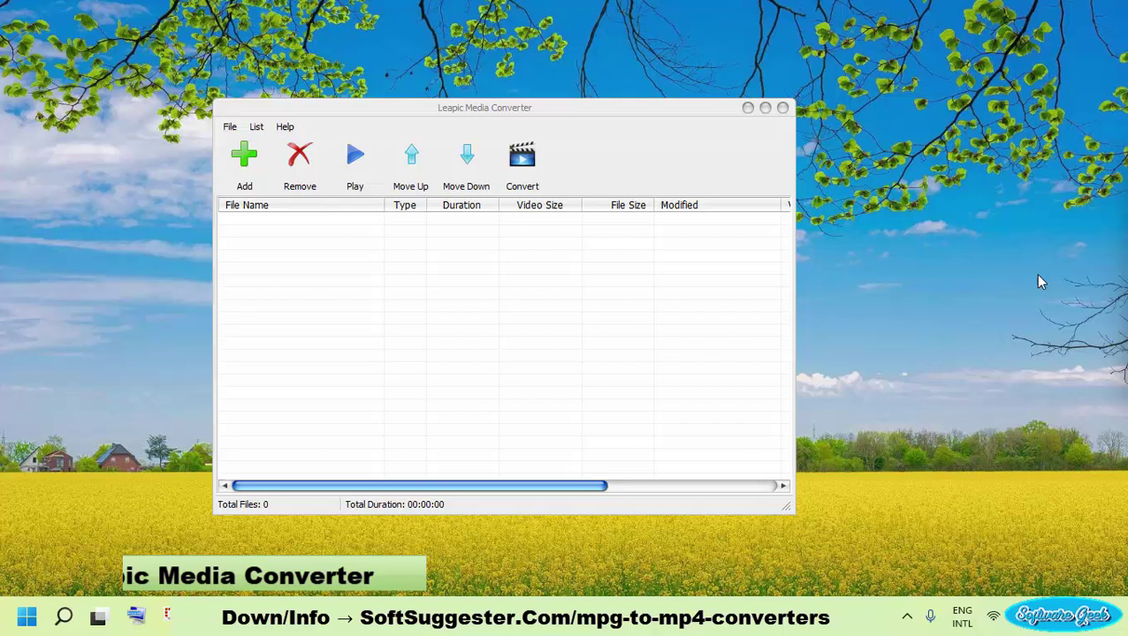
# Step: Add the sample_960x400_ocean_with_audio video from Downloads > Video > editor tutorial to Leapic Media Converter's file list
pyautogui.click(245, 176)
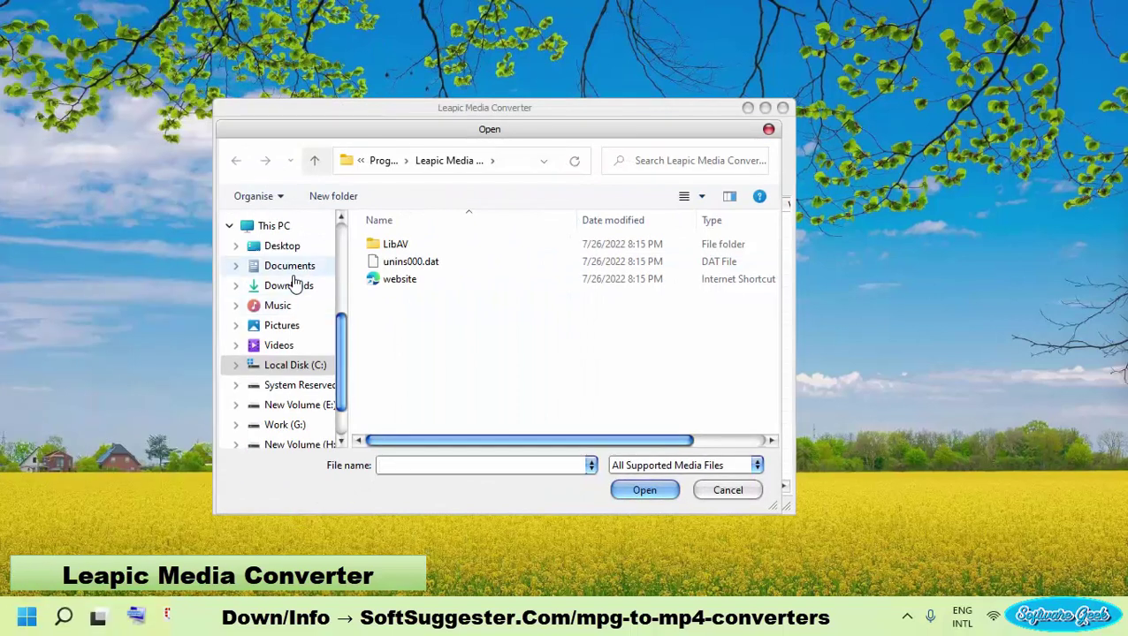
pyautogui.click(295, 285)
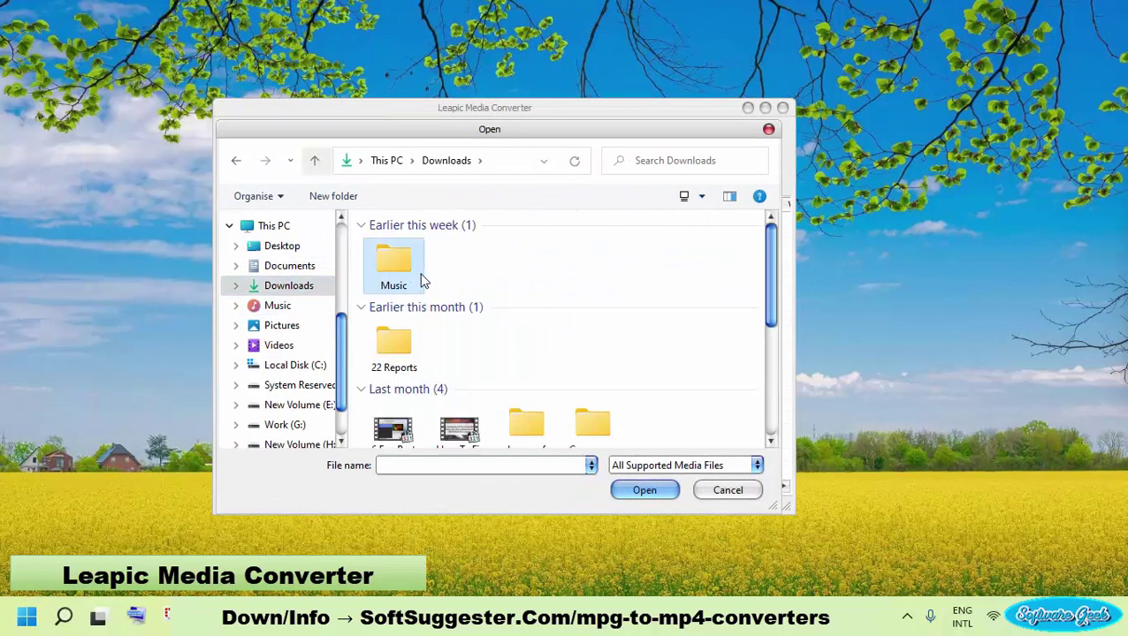
pyautogui.doubleClick(397, 270)
pyautogui.click(313, 160)
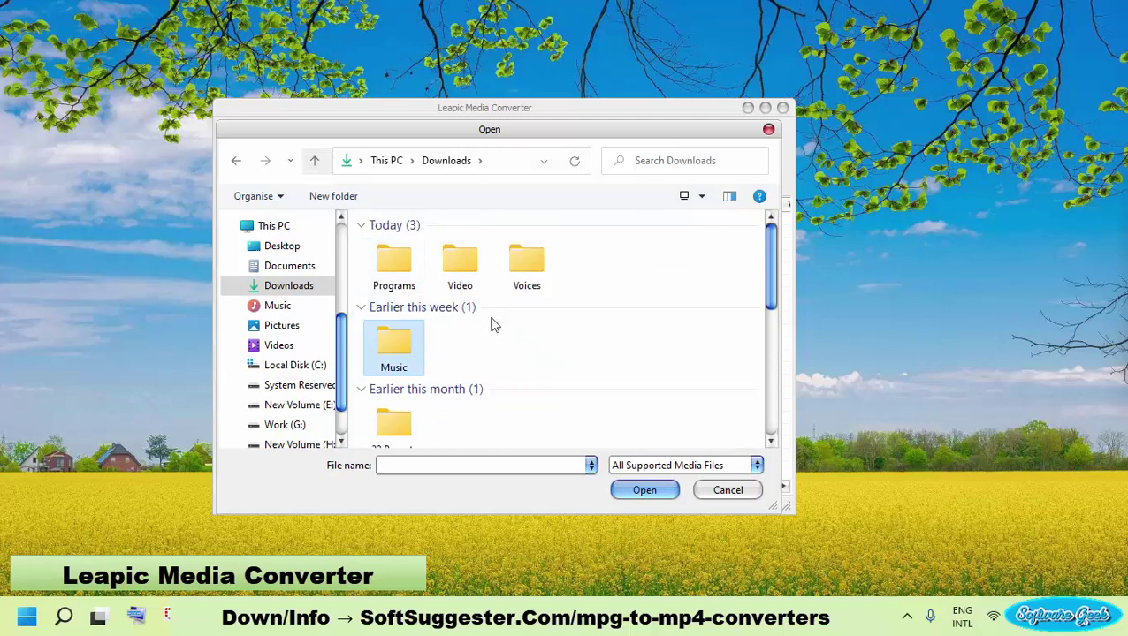
pyautogui.doubleClick(459, 260)
pyautogui.doubleClick(395, 267)
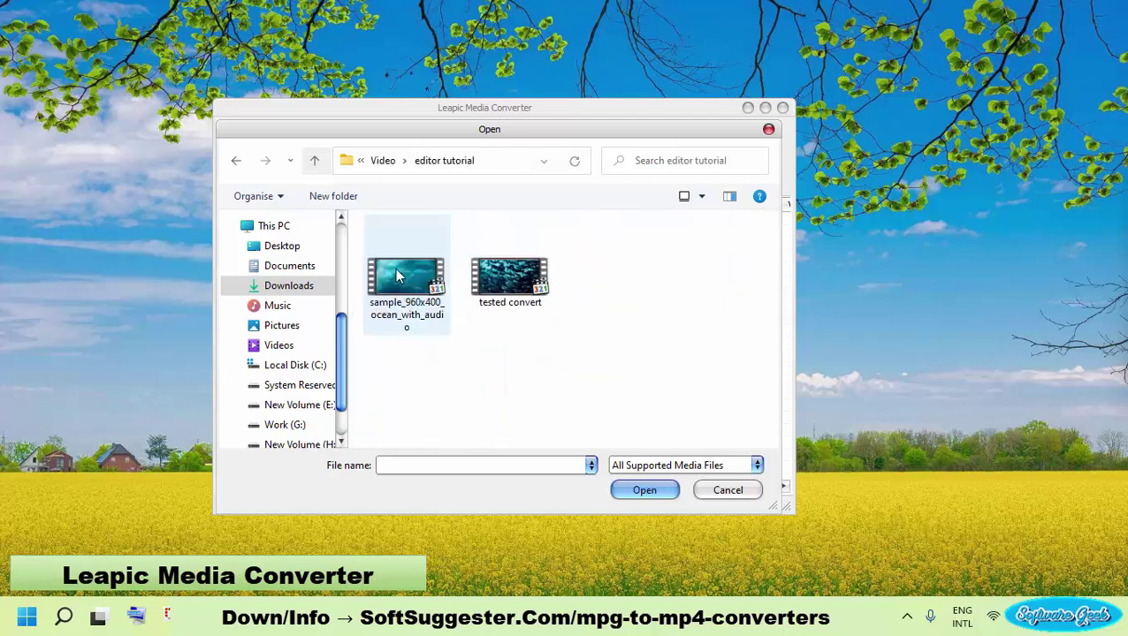
pyautogui.doubleClick(395, 267)
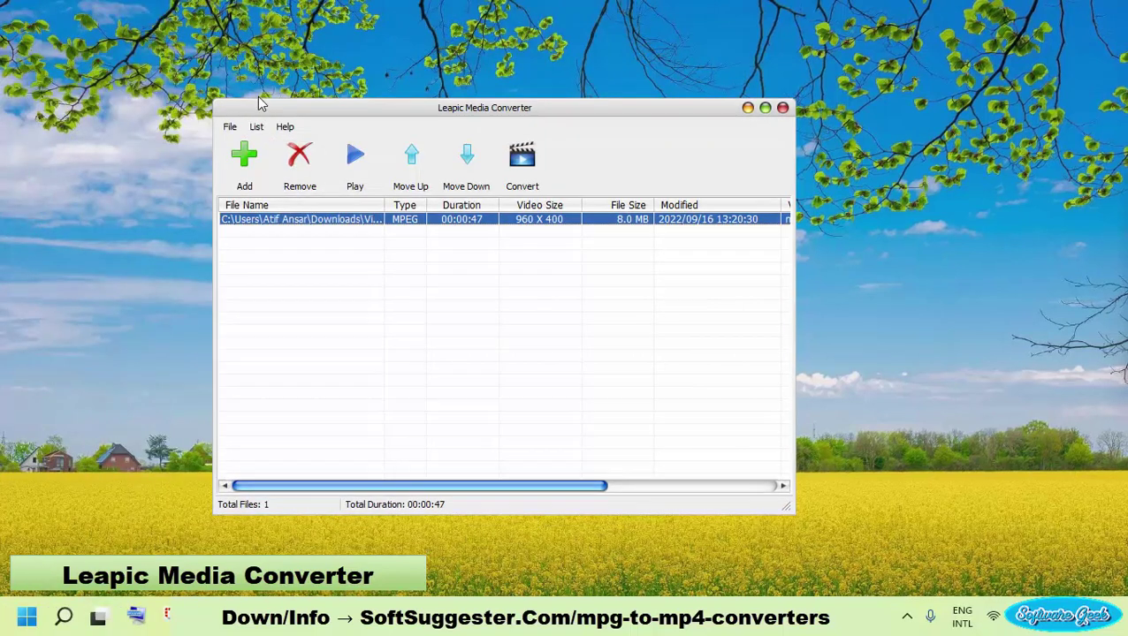
pyautogui.click(256, 127)
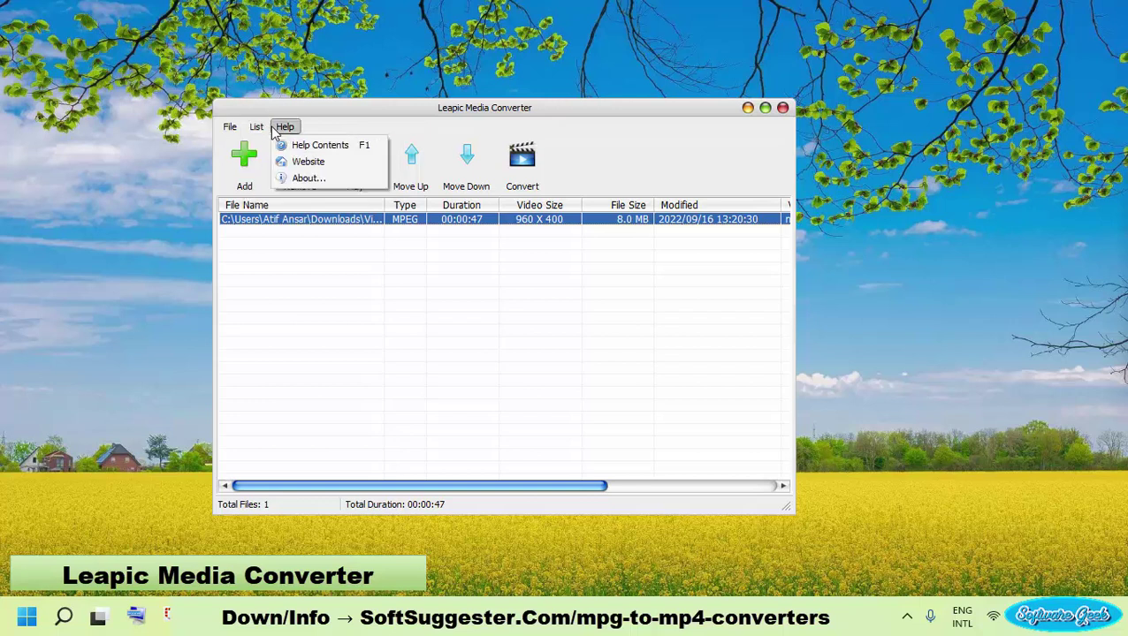
pyautogui.moveTo(232, 130)
pyautogui.click(412, 302)
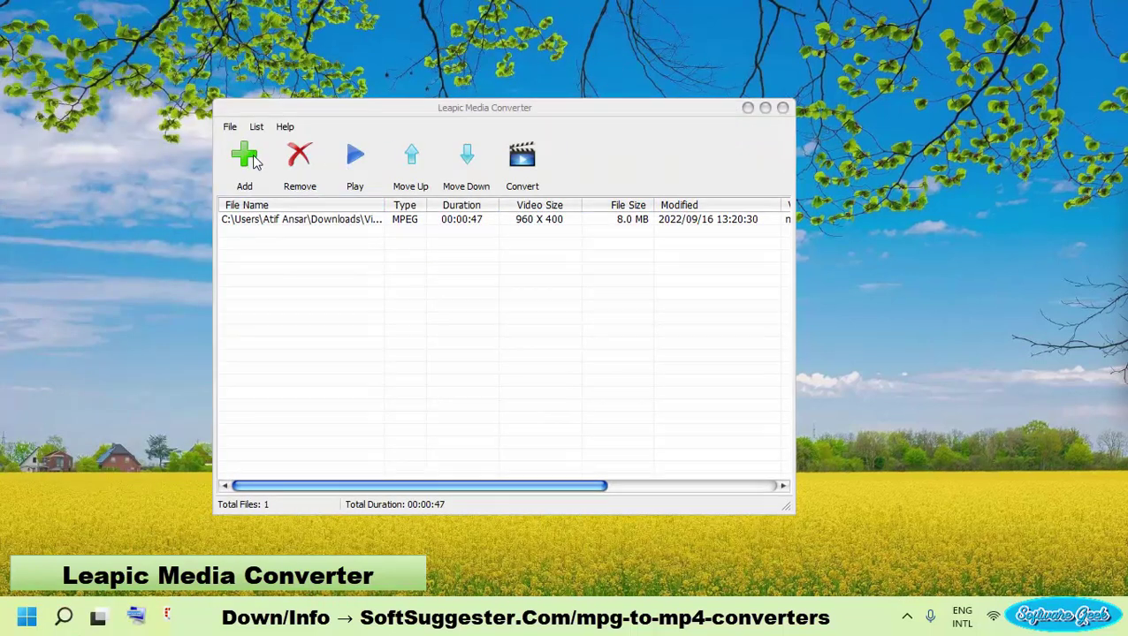
# Step: Open the output settings for the sample video and view the available output format categories, including general audio formats
pyautogui.click(302, 224)
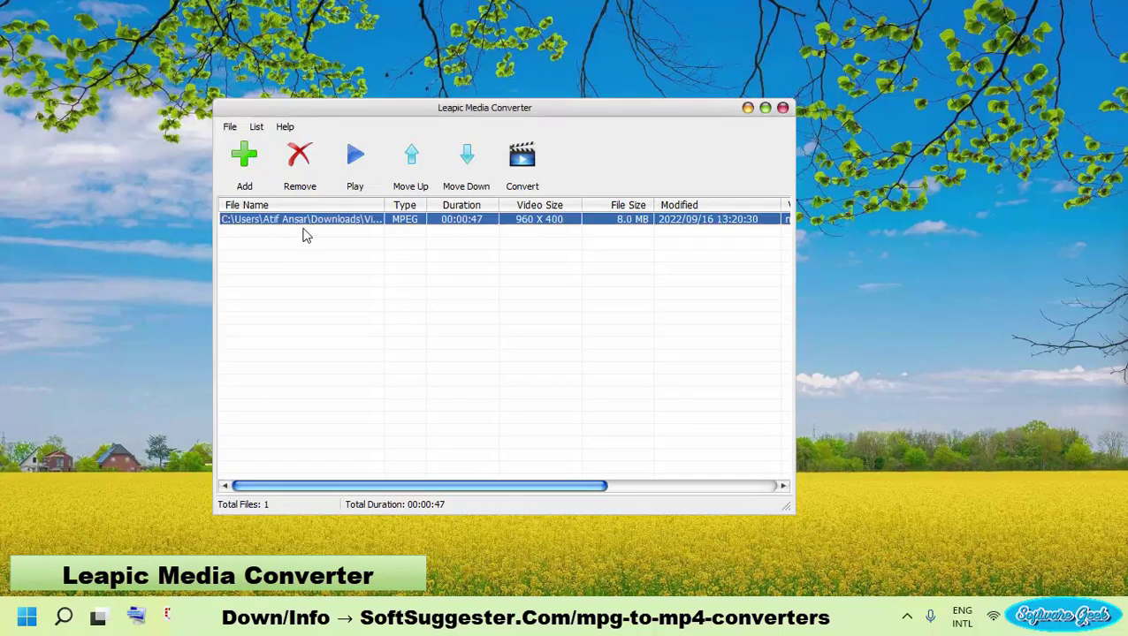
pyautogui.click(521, 173)
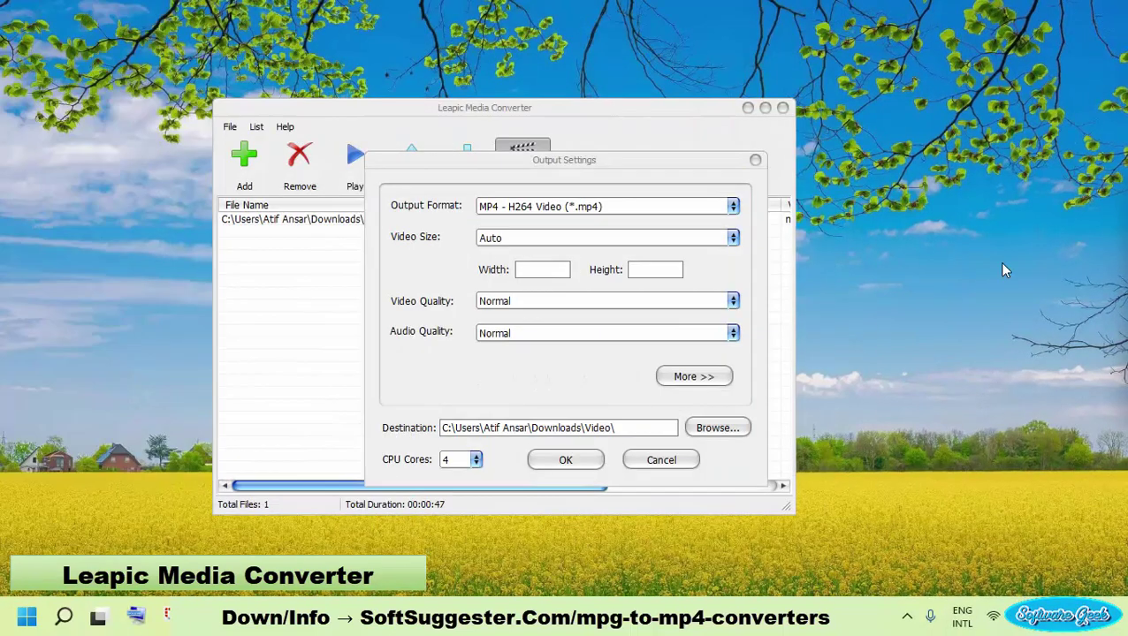
pyautogui.click(696, 207)
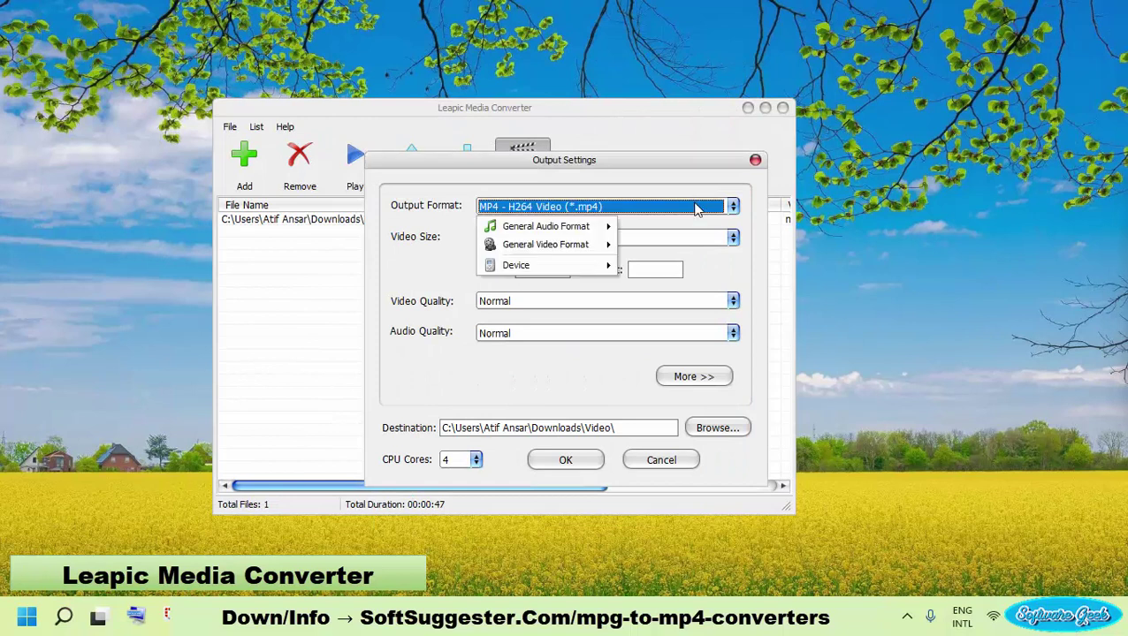
pyautogui.moveTo(615, 232)
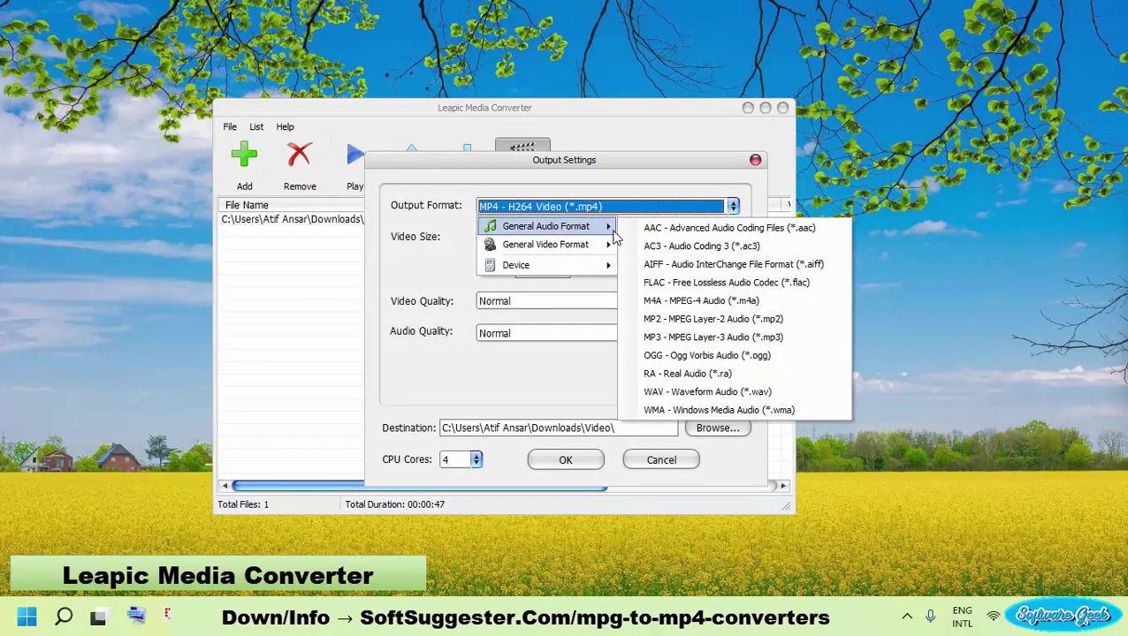
pyautogui.click(623, 162)
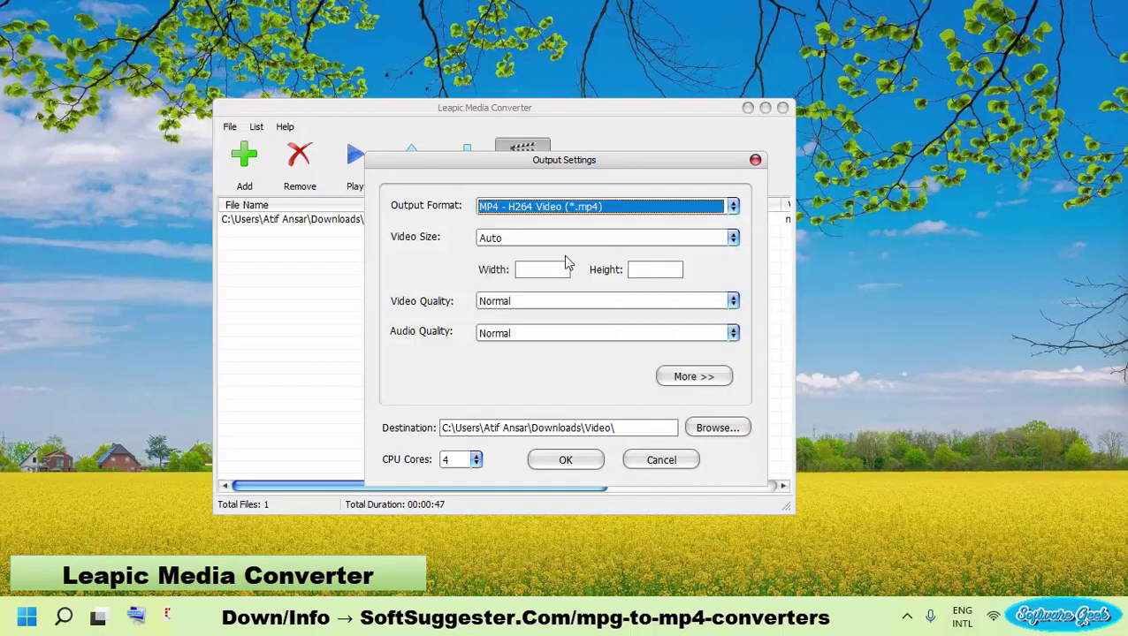
# Step: Expand the advanced output settings, convert the sample video to MP4 - H264 Video in Downloads\Video, and remove it from the file list
pyautogui.click(675, 385)
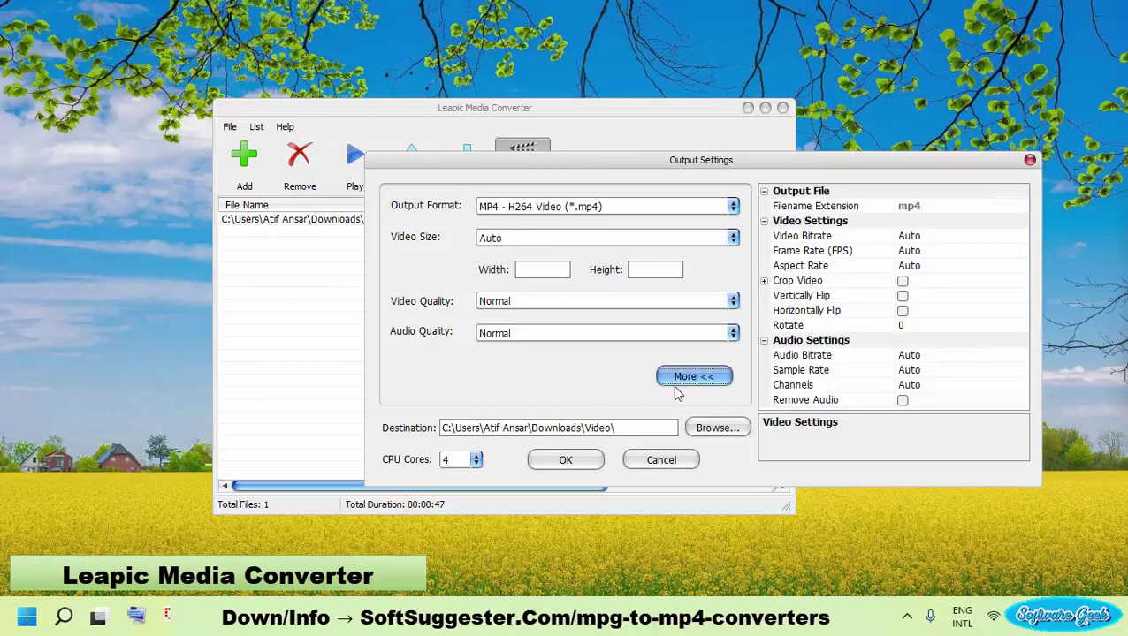
pyautogui.click(571, 461)
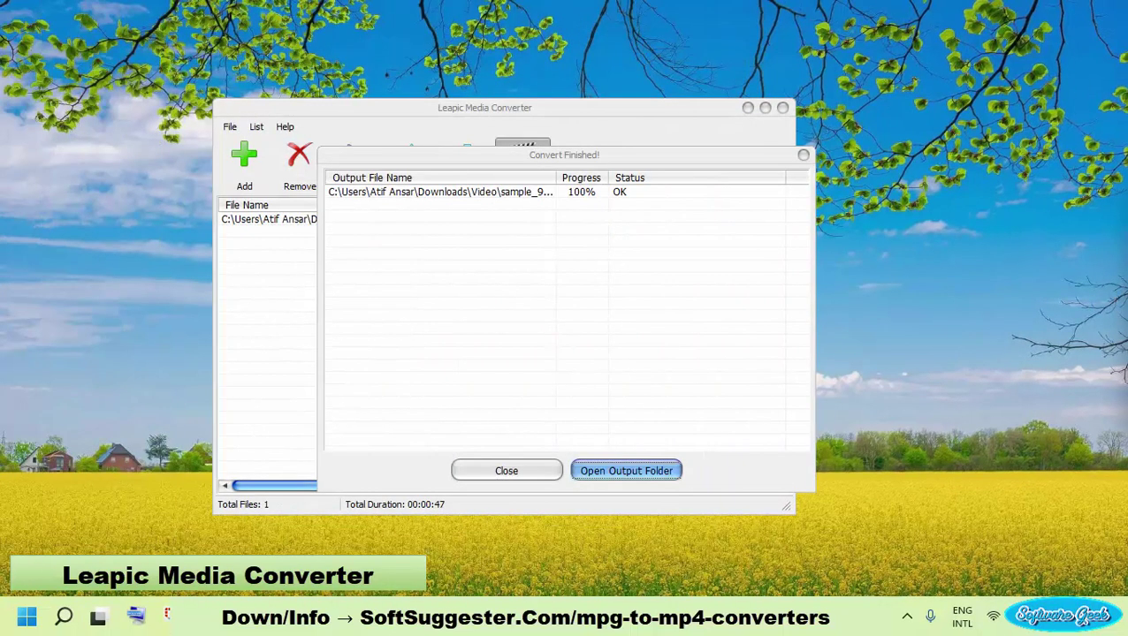
pyautogui.click(558, 481)
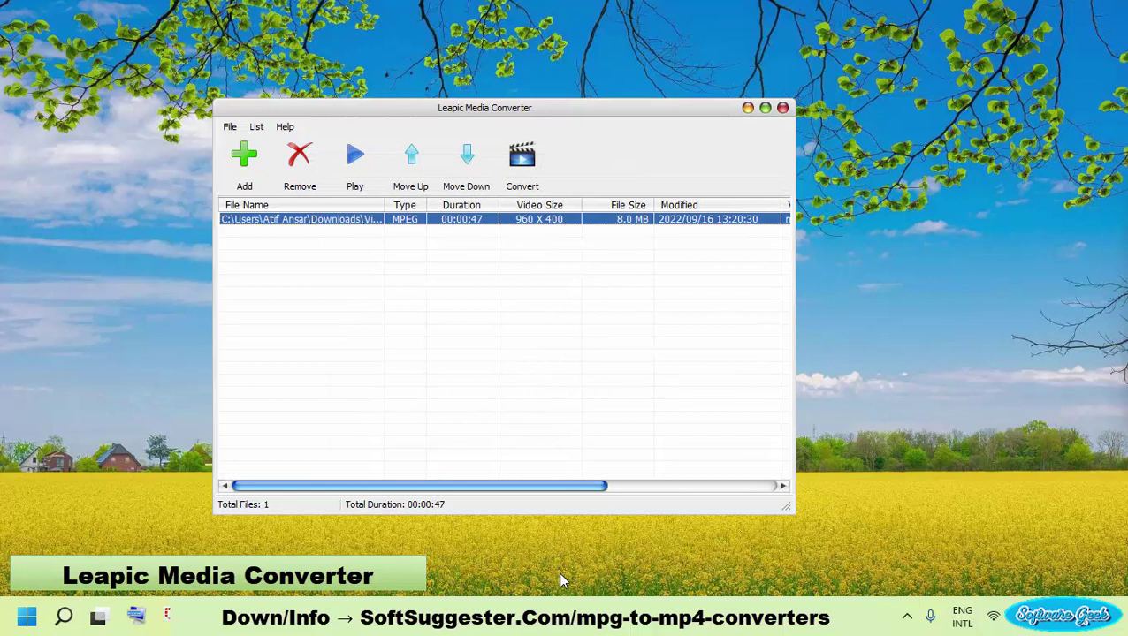
pyautogui.click(314, 156)
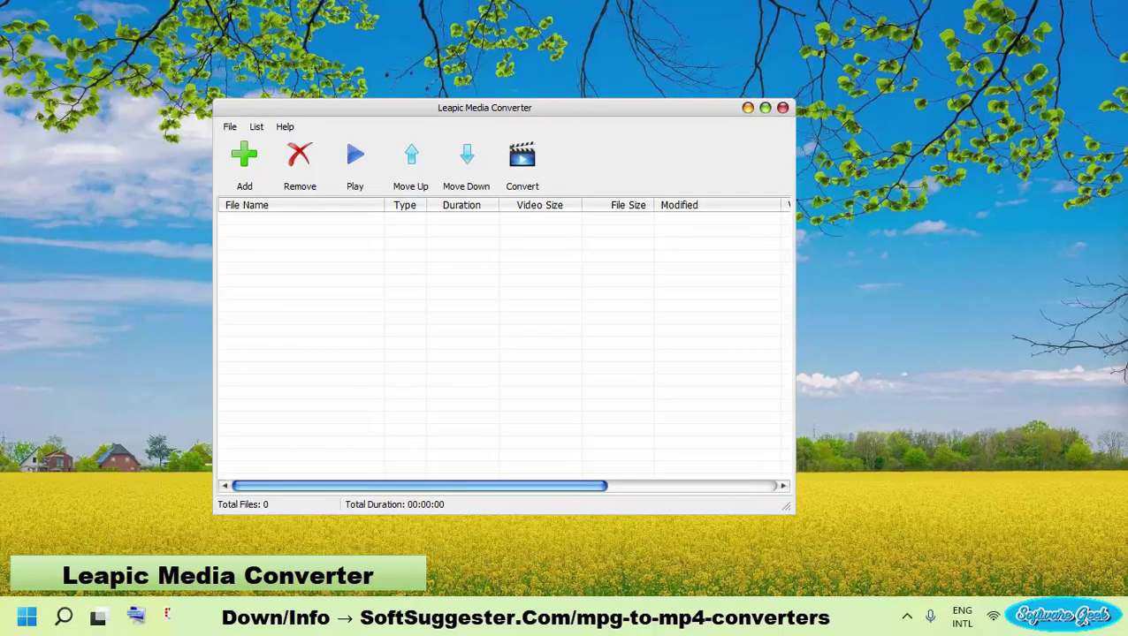
# Step: Switch to WinFF and add the sample_960x400_ocean_with_audio video from Downloads > Video > editor tutorial to its file list
pyautogui.moveTo(391, 617)
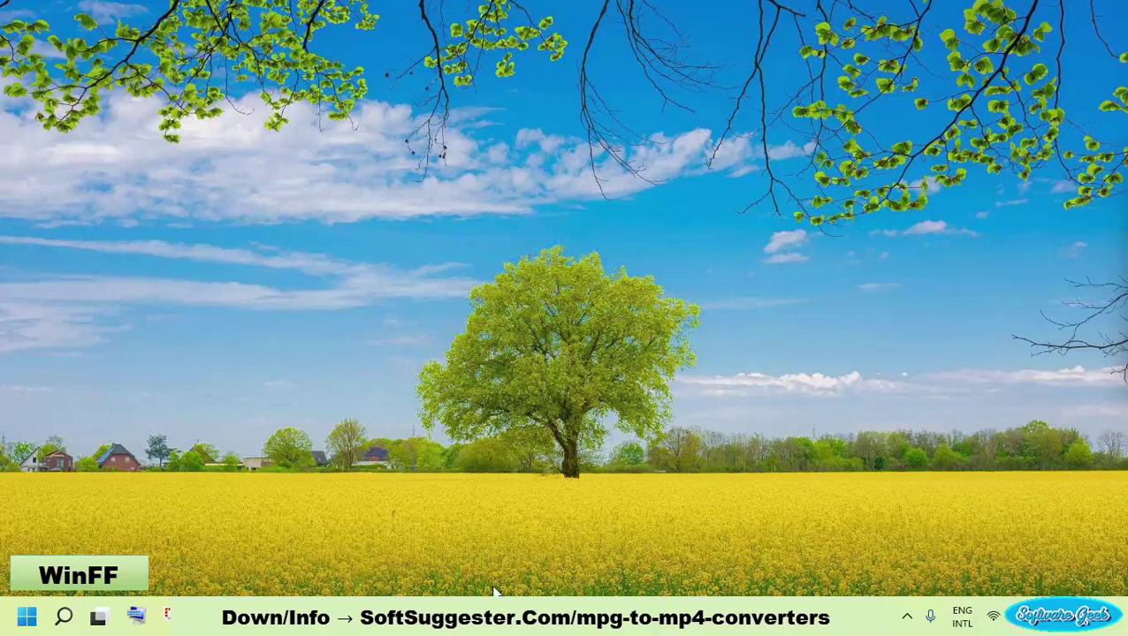
pyautogui.click(494, 617)
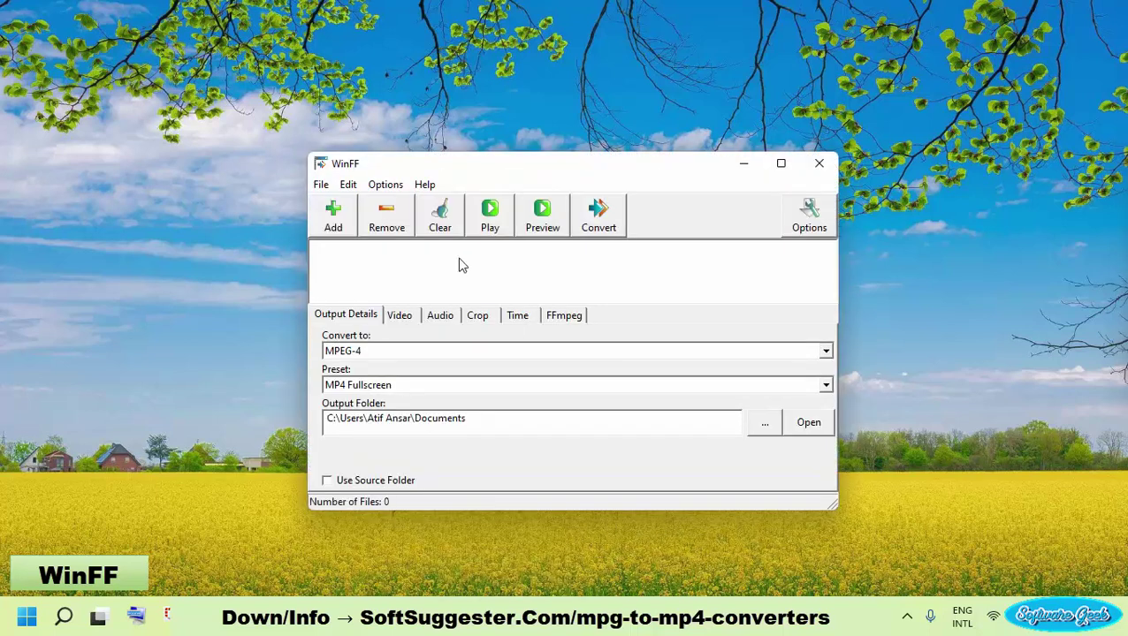
pyautogui.click(343, 222)
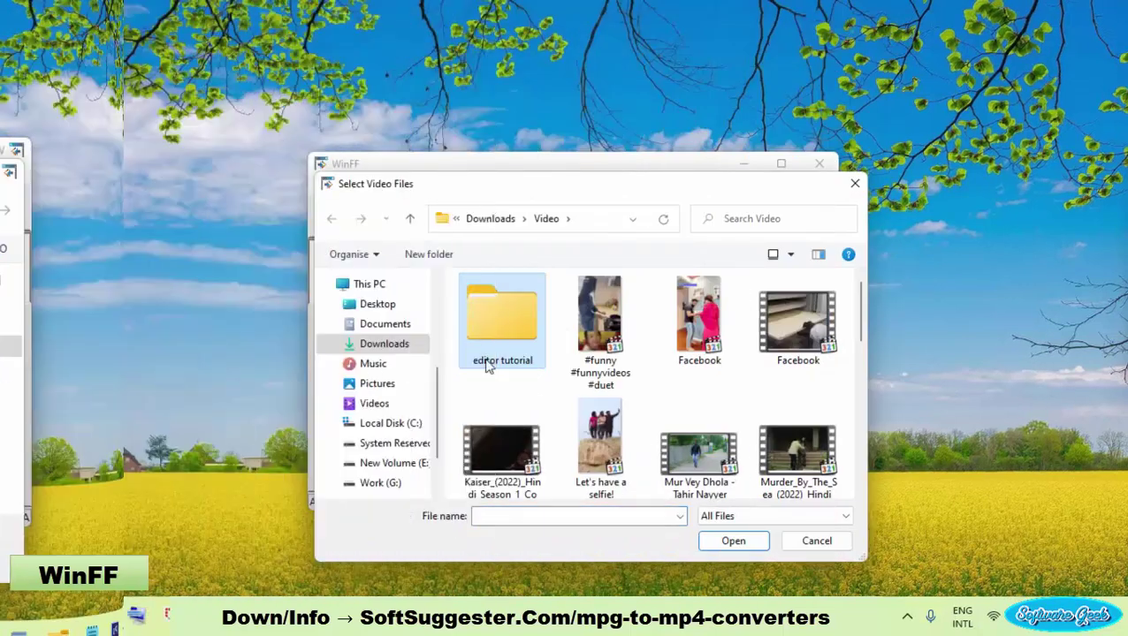
pyautogui.doubleClick(478, 358)
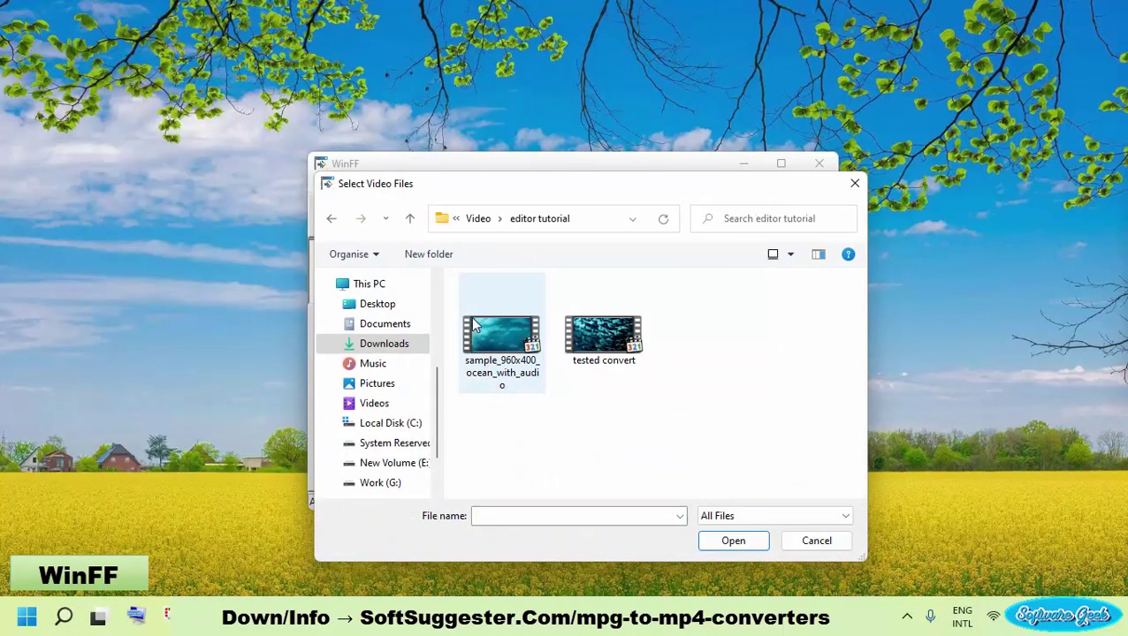
pyautogui.doubleClick(473, 327)
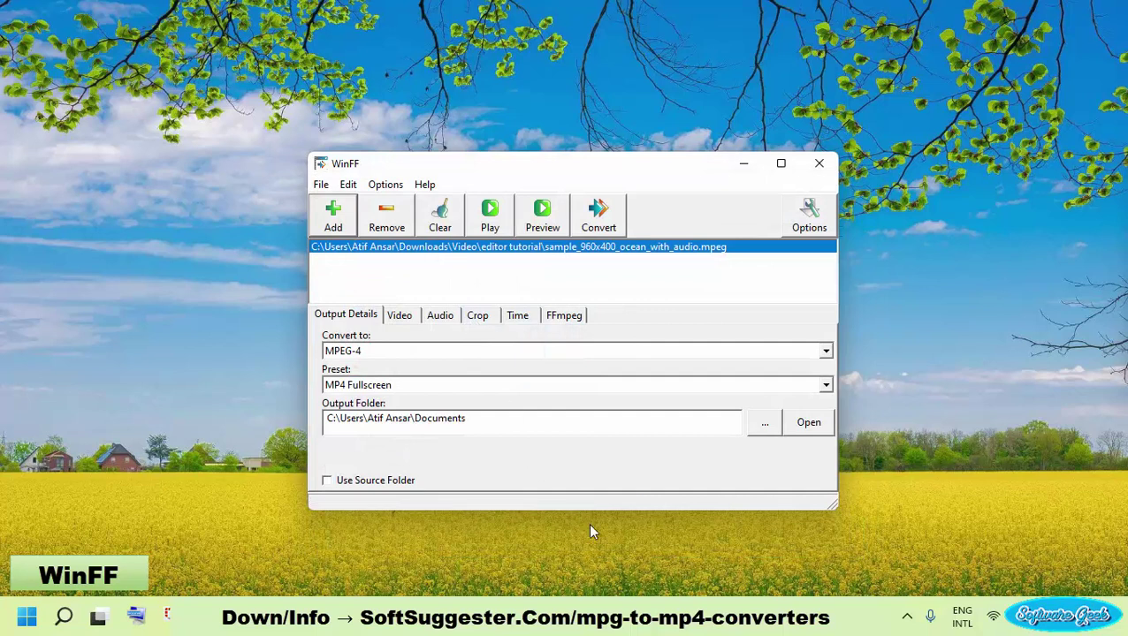
# Step: Review WinFF's video, audio, crop, time and FFmpeg settings for the sample video
pyautogui.click(398, 319)
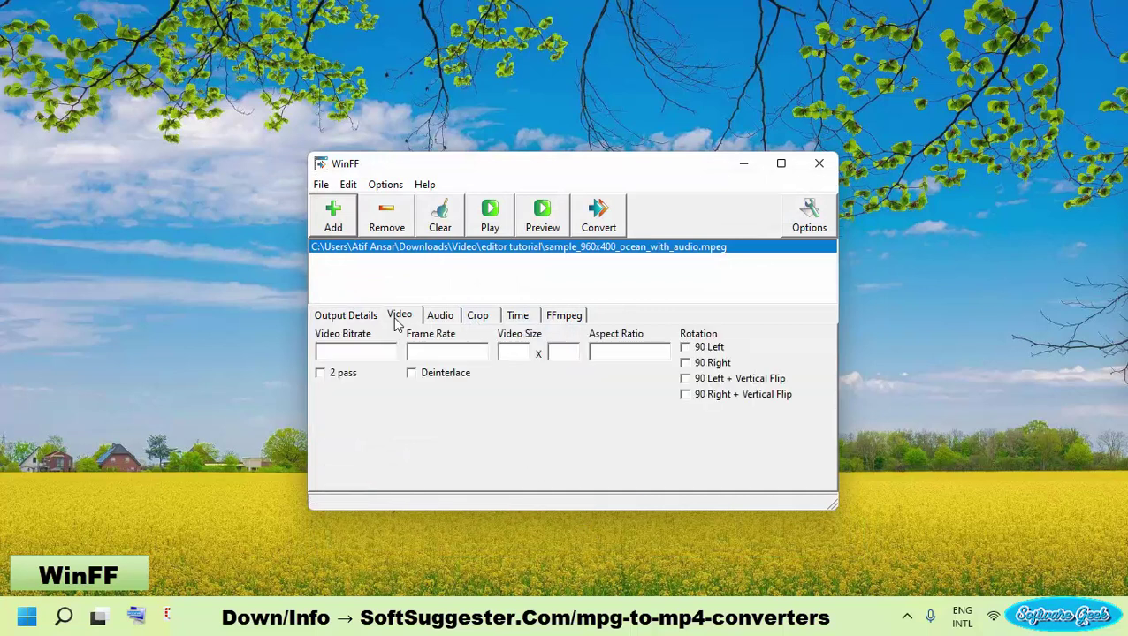
pyautogui.click(447, 318)
pyautogui.click(505, 324)
pyautogui.click(500, 320)
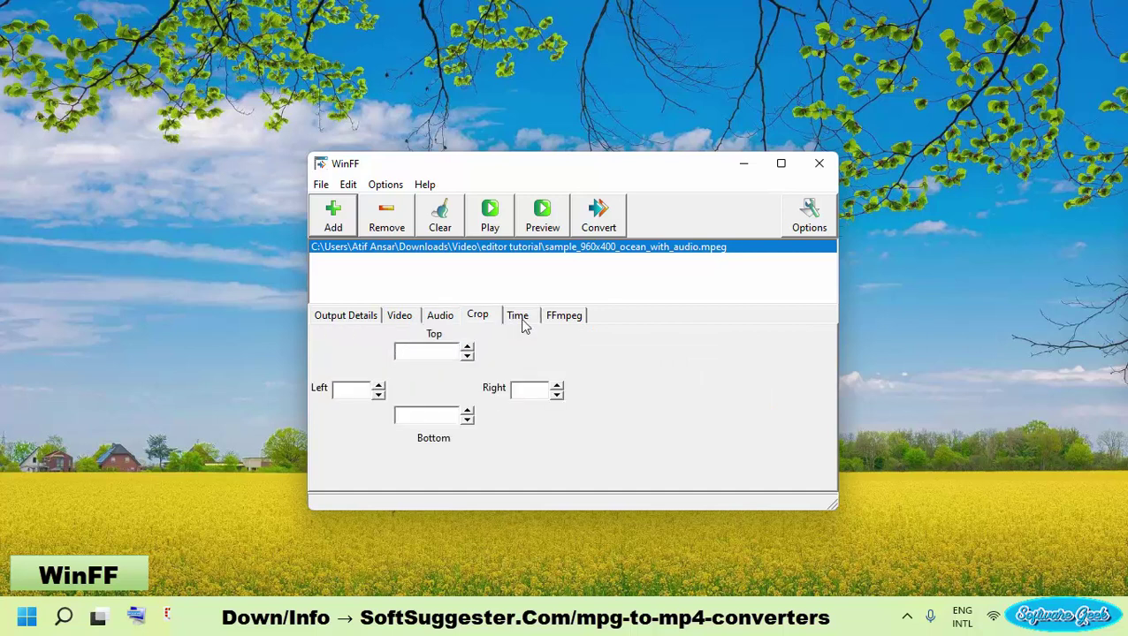
pyautogui.click(523, 323)
pyautogui.click(567, 316)
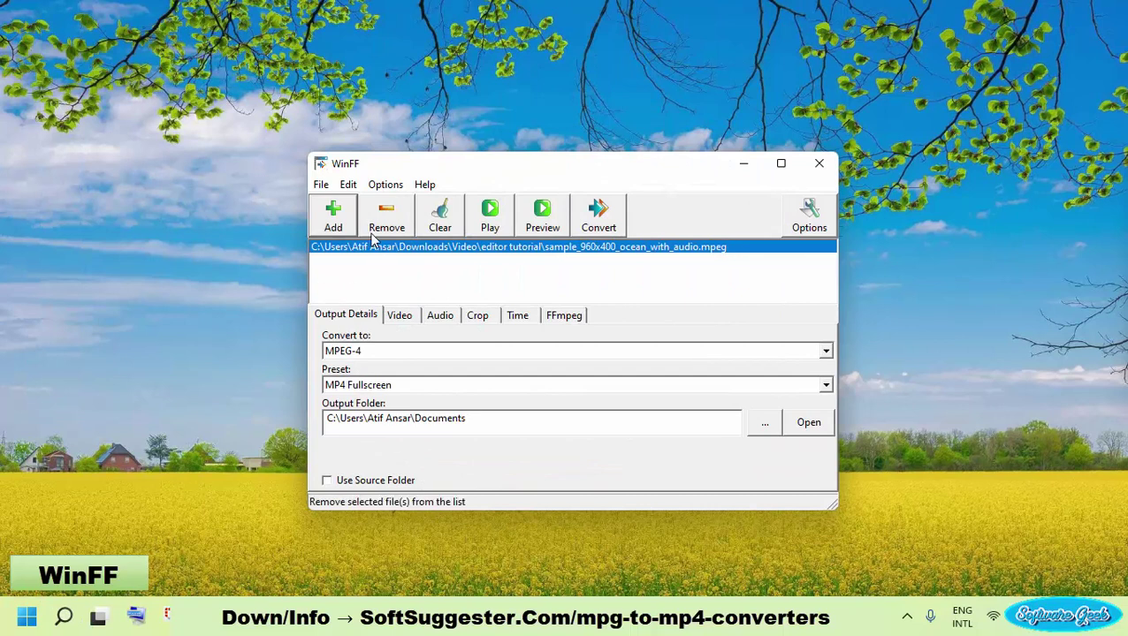
pyautogui.click(399, 316)
pyautogui.click(440, 316)
pyautogui.click(477, 316)
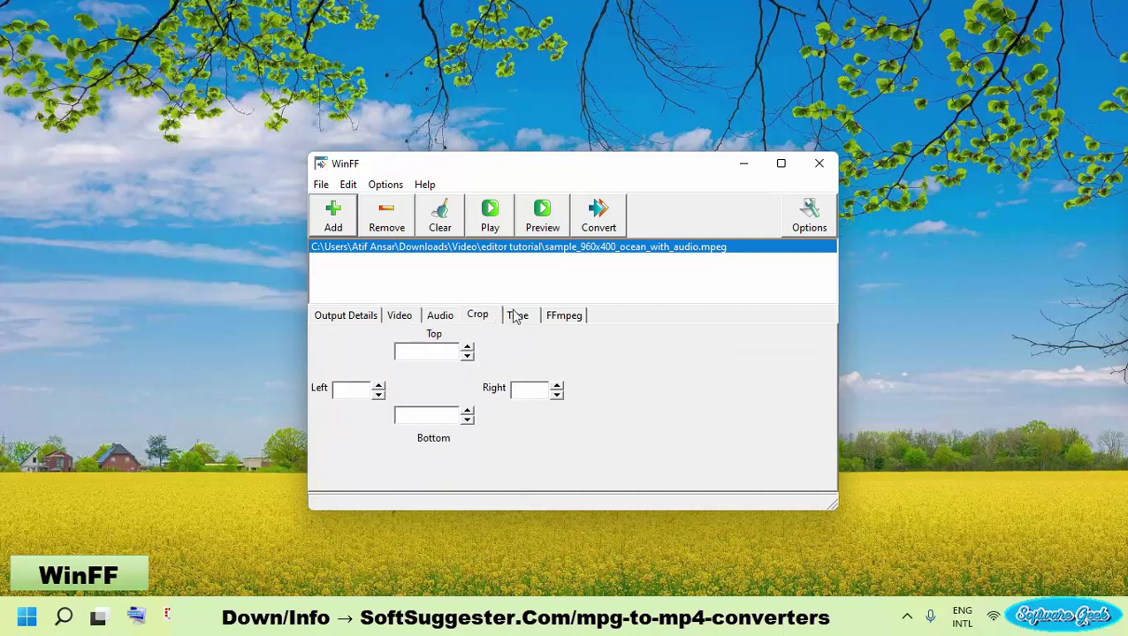
pyautogui.click(517, 315)
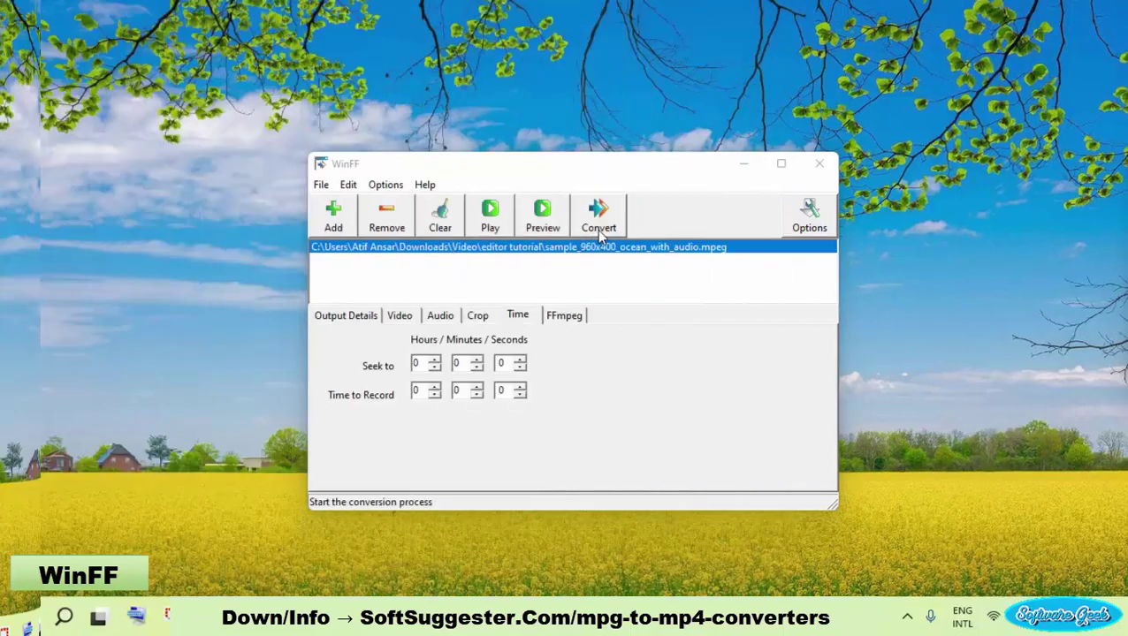
# Step: Start converting the sample video to MPEG-4 with the MP4 Fullscreen preset, and shrink and move the console window below WinFF's file list
pyautogui.click(597, 229)
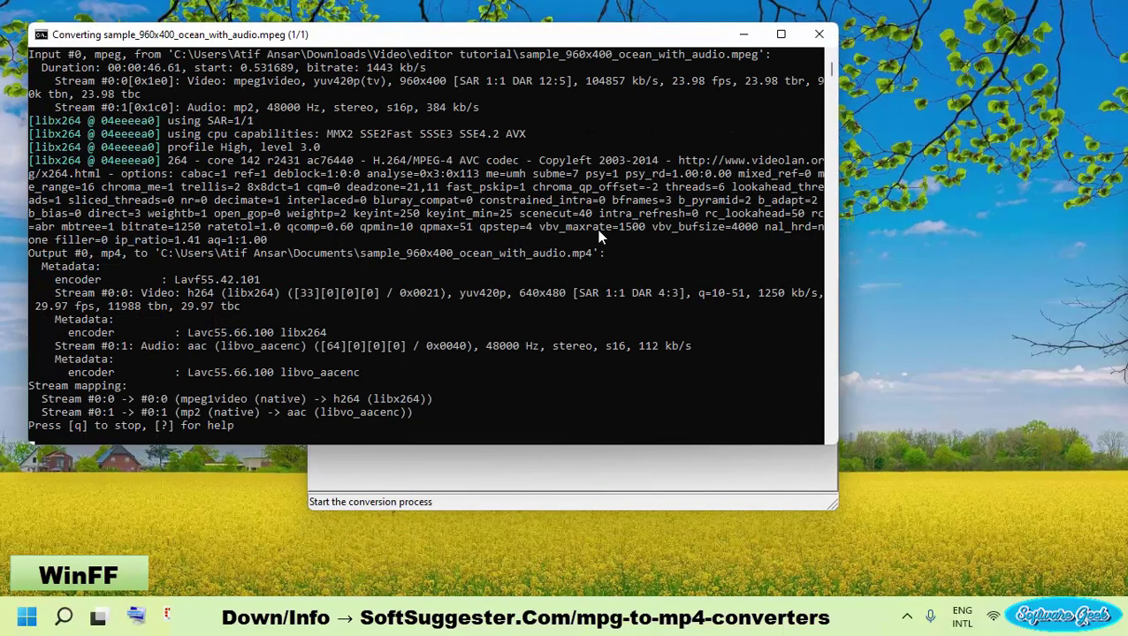
pyautogui.moveTo(507, 34); pyautogui.dragTo(615, 128)
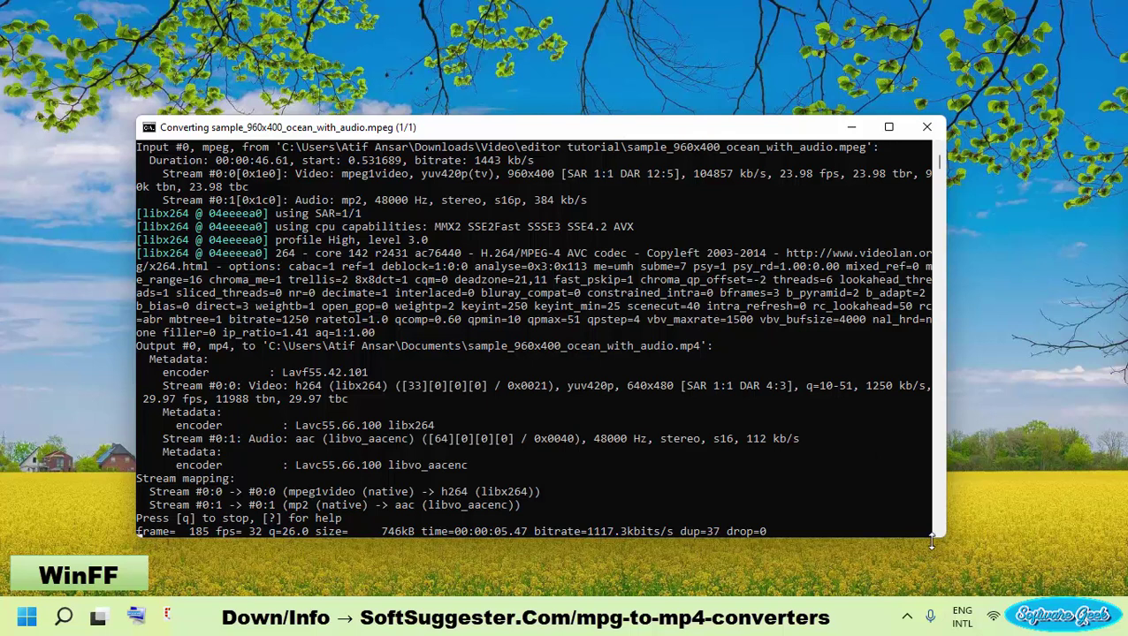
pyautogui.moveTo(931, 542); pyautogui.dragTo(506, 356)
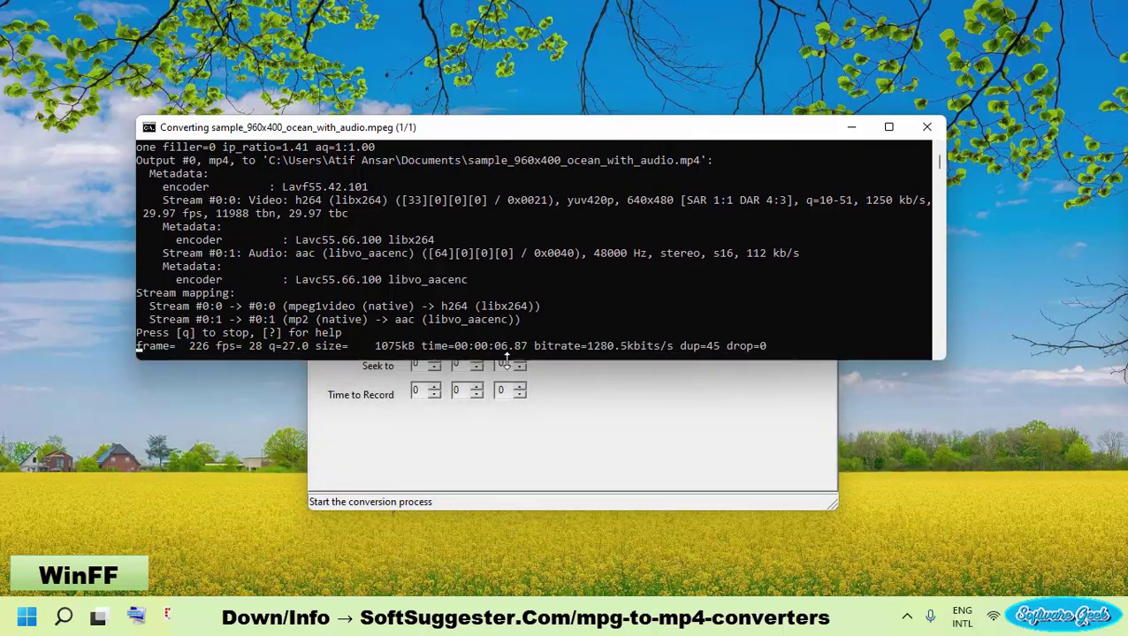
pyautogui.moveTo(486, 133); pyautogui.dragTo(521, 318)
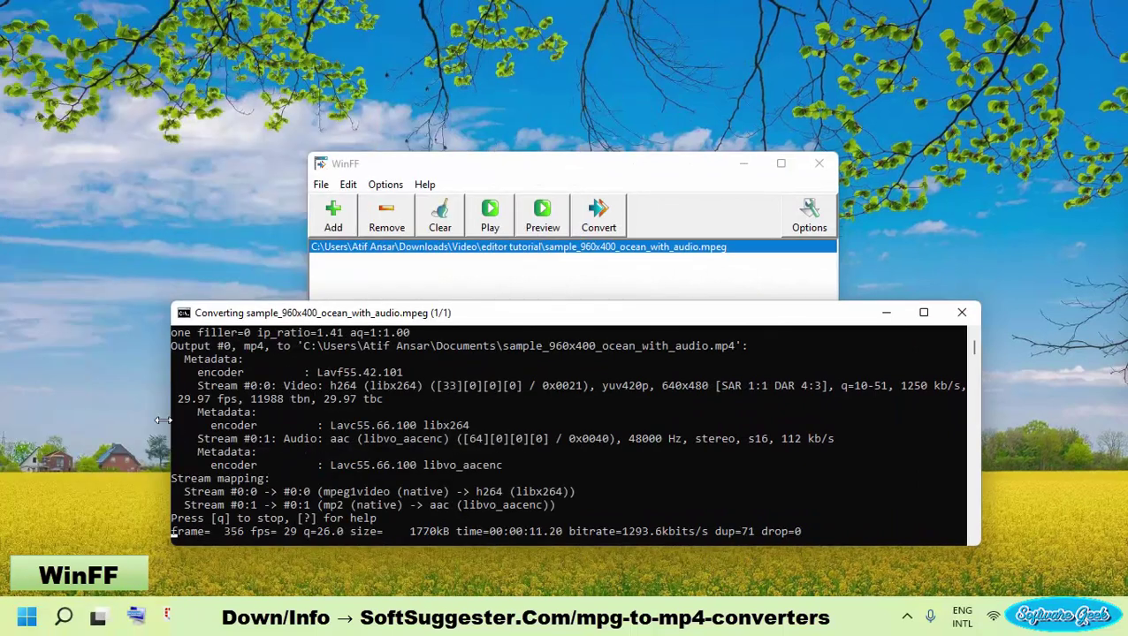
pyautogui.moveTo(171, 429); pyautogui.dragTo(530, 460)
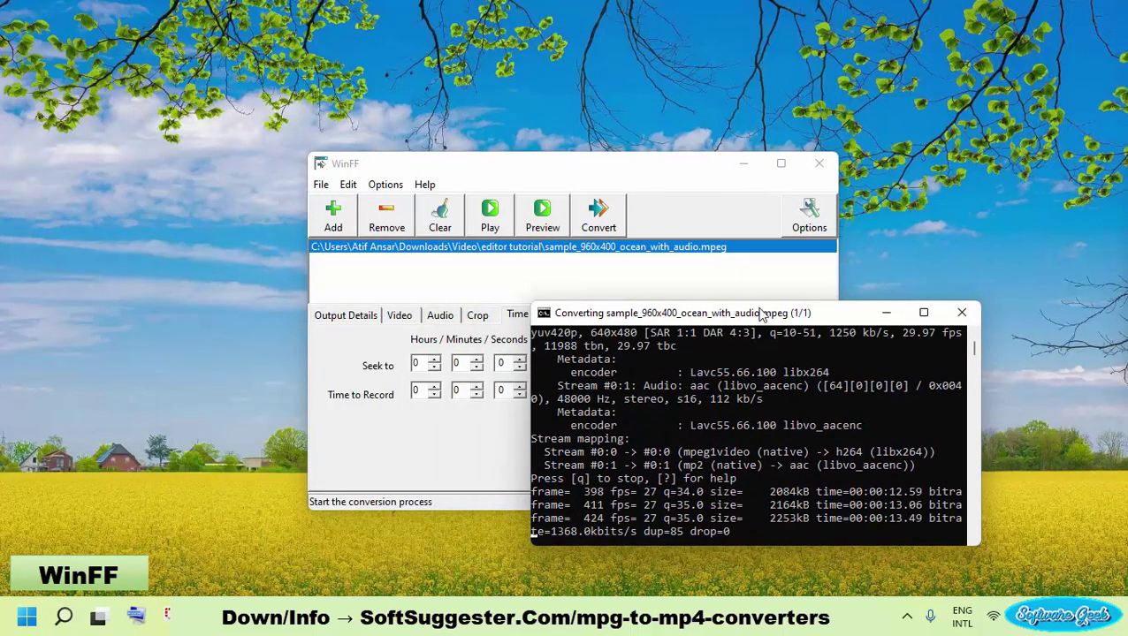
pyautogui.moveTo(760, 315); pyautogui.dragTo(680, 336)
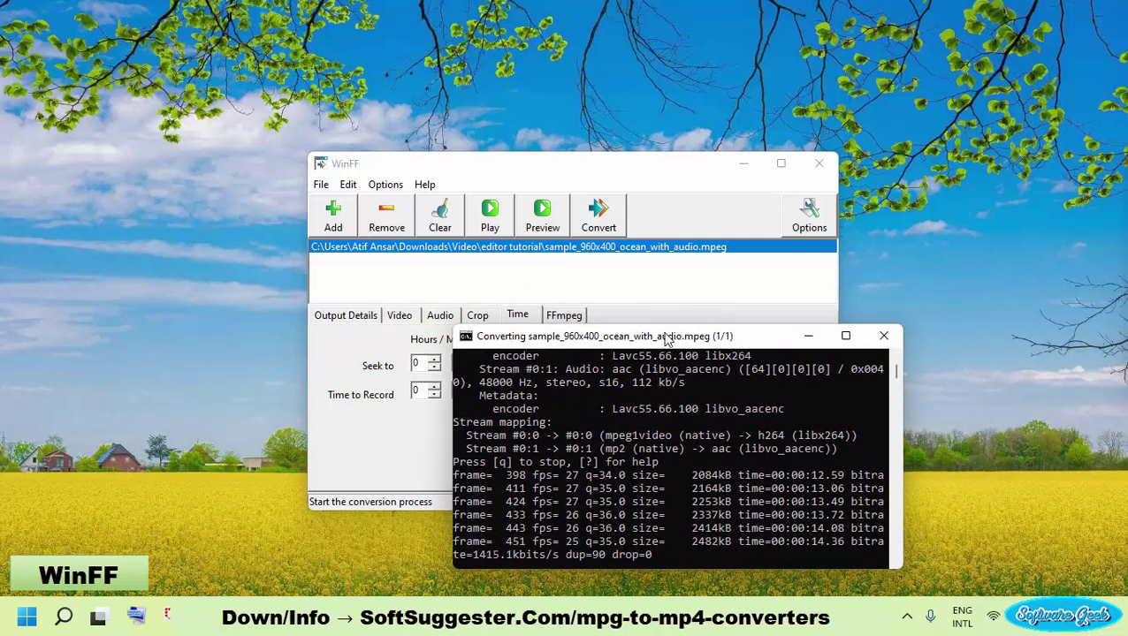